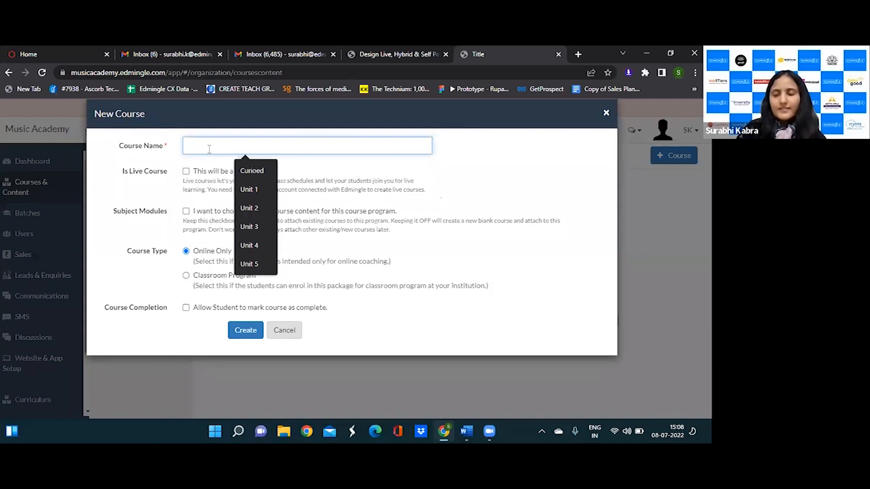
Step: Name the new course "Finance Live Course", mark it as a LIVE course and create it
type("Finance Live Course")
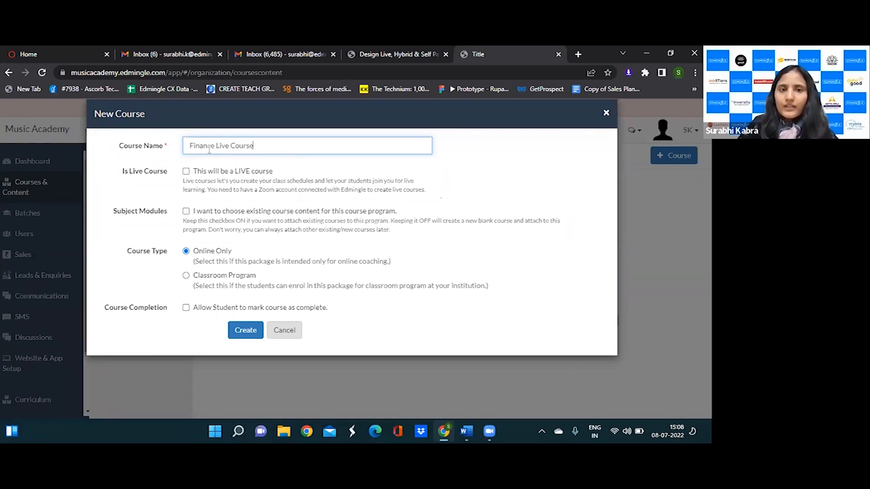
left_click(186, 172)
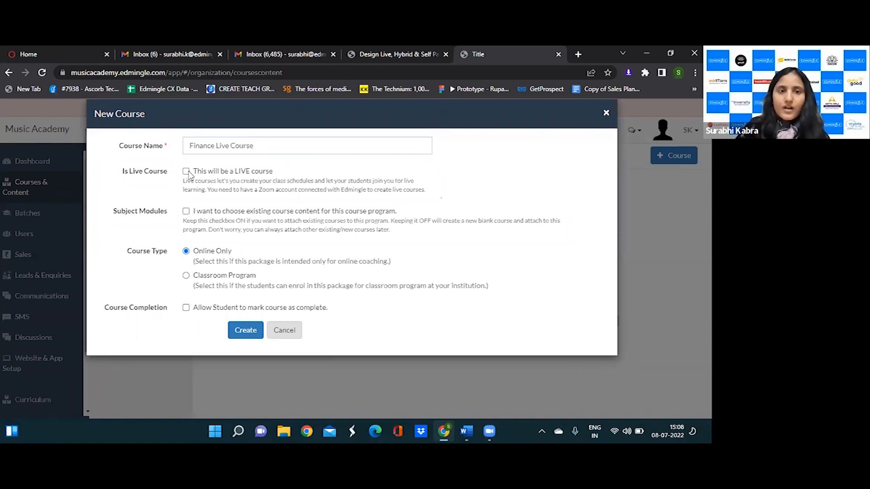
left_click(237, 326)
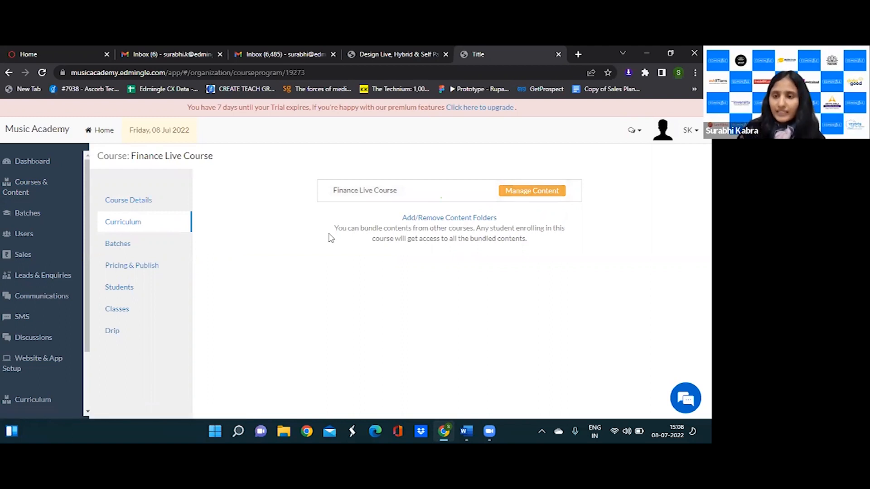
Step: Set the upcoming Finance Live Course batch to start on 08 Jul 2022 and end on 31 Jul 2022
left_click(63, 224)
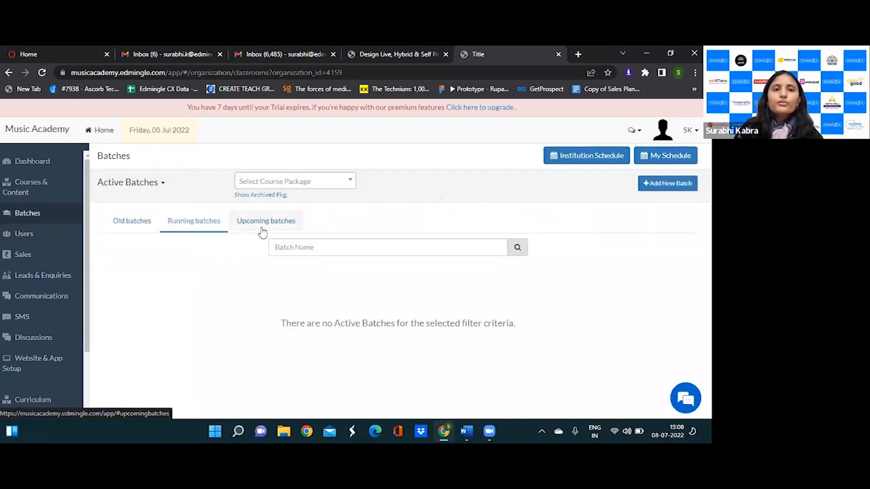
left_click(262, 232)
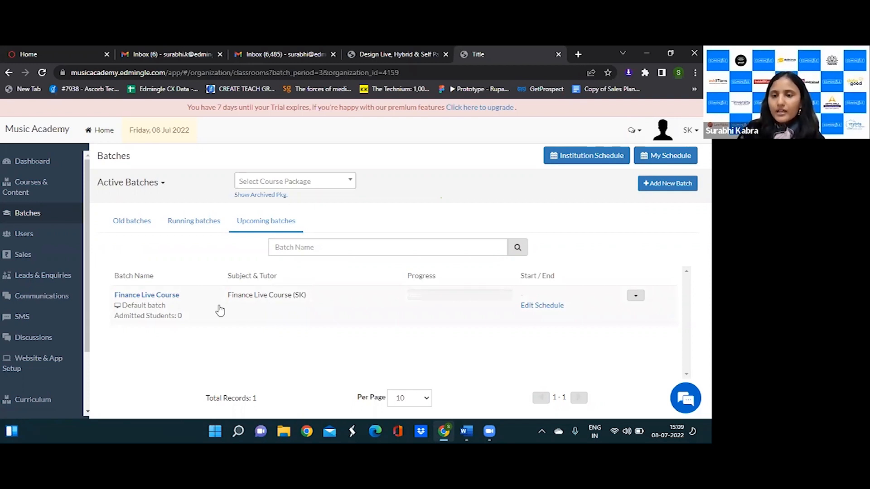
left_click(240, 371)
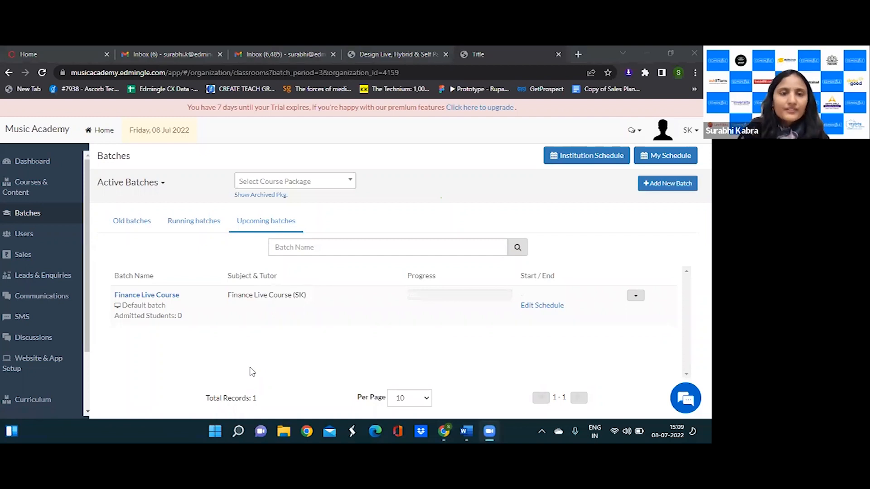
left_click(543, 306)
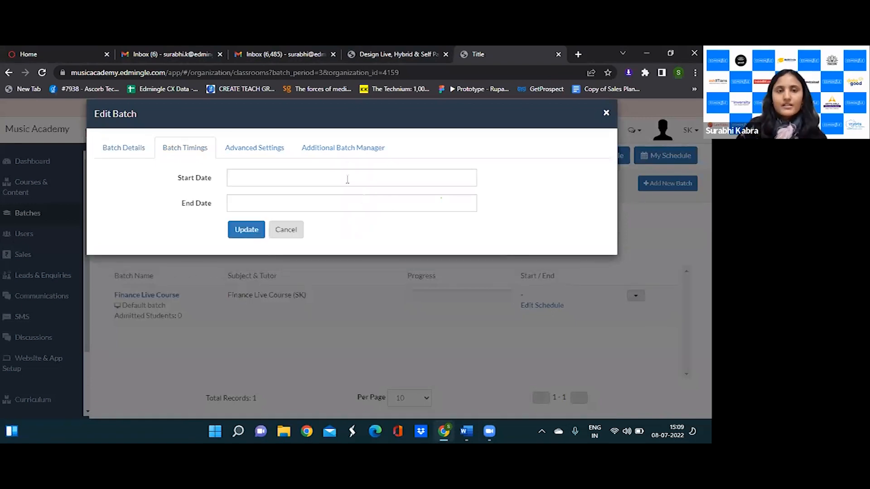
left_click(280, 178)
left_click(317, 243)
left_click(286, 207)
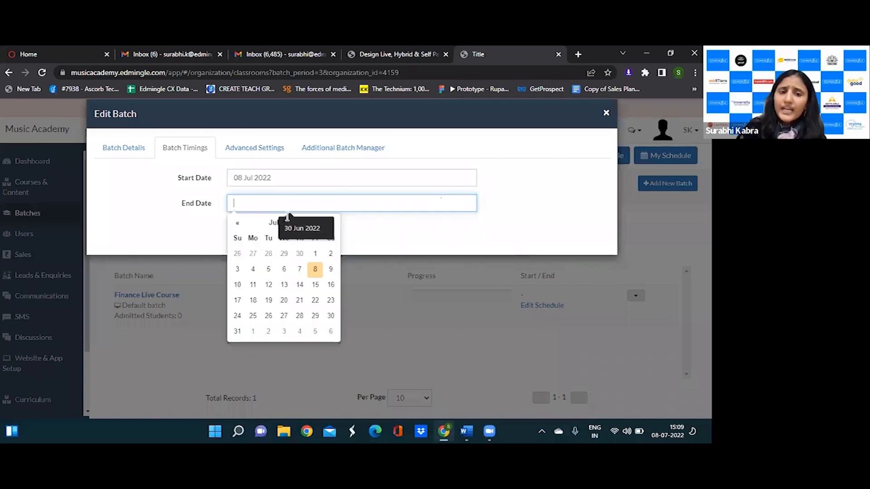
left_click(238, 331)
left_click(252, 230)
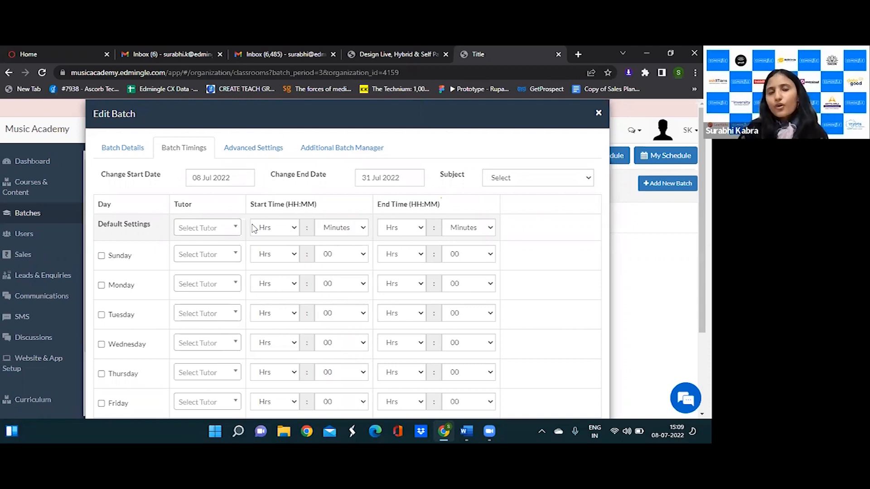
Step: Choose Finance Live Course as the batch timing subject and assign the available tutor in the default settings
left_click(533, 183)
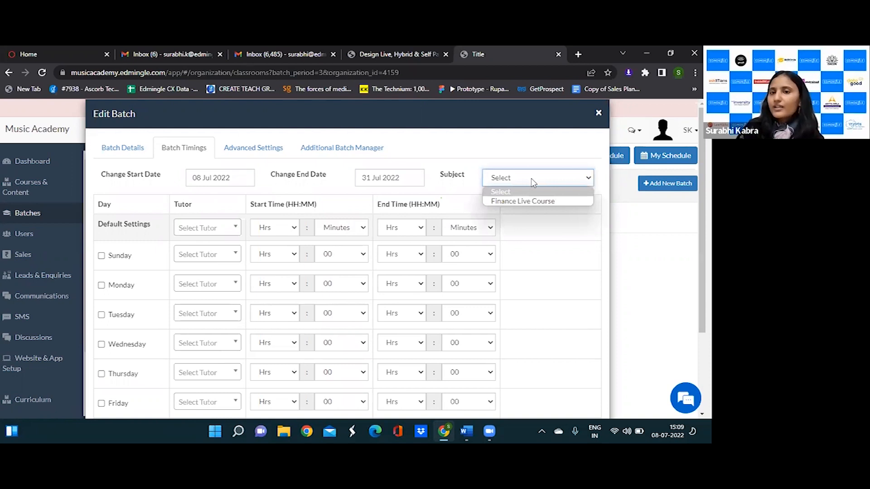
left_click(524, 204)
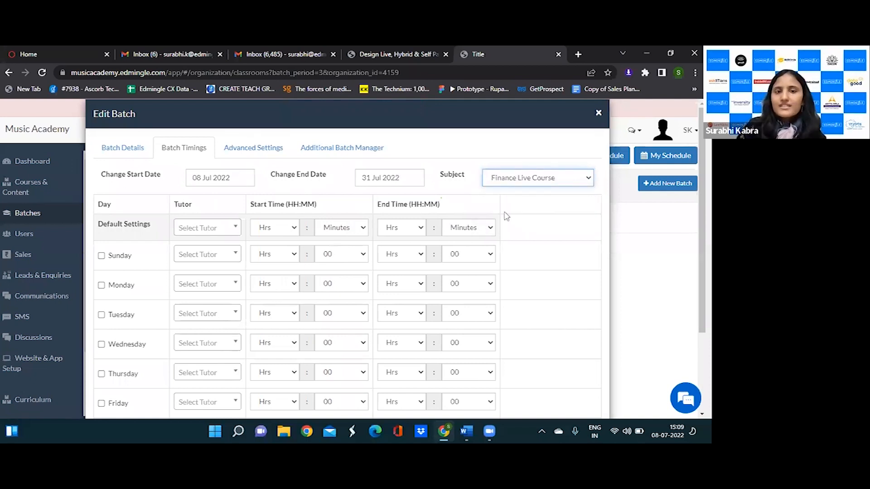
left_click(213, 231)
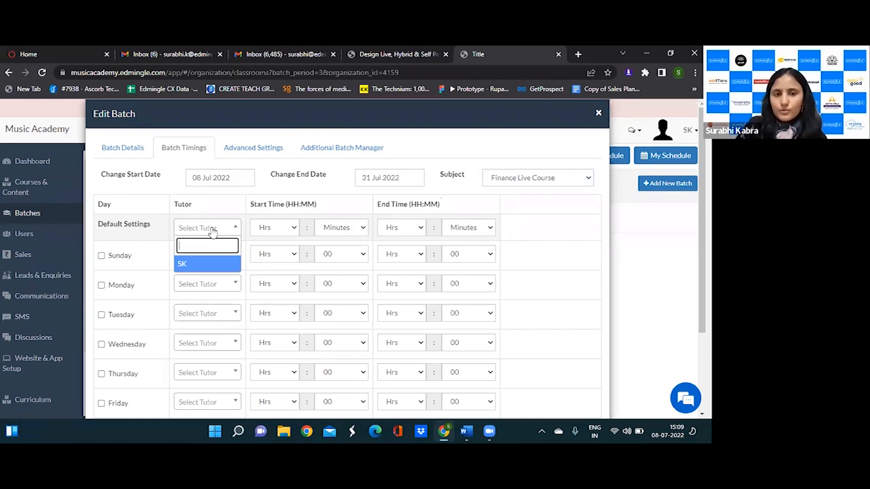
left_click(203, 267)
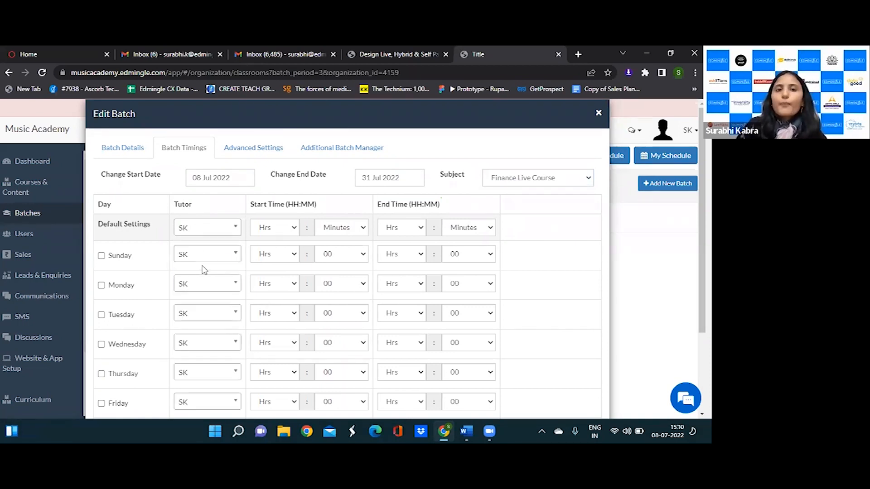
Step: Set the default class start time to 03 PM and the end time to 05 PM
left_click(284, 227)
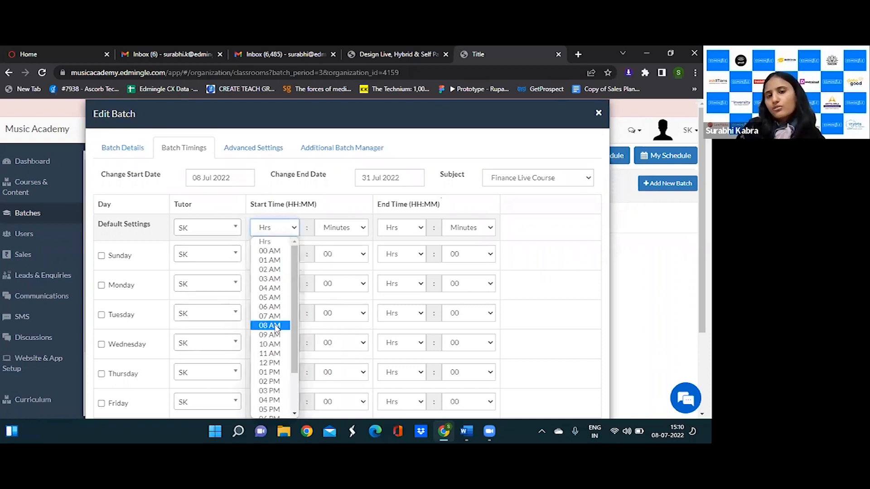
scroll(274, 329, "down", 1)
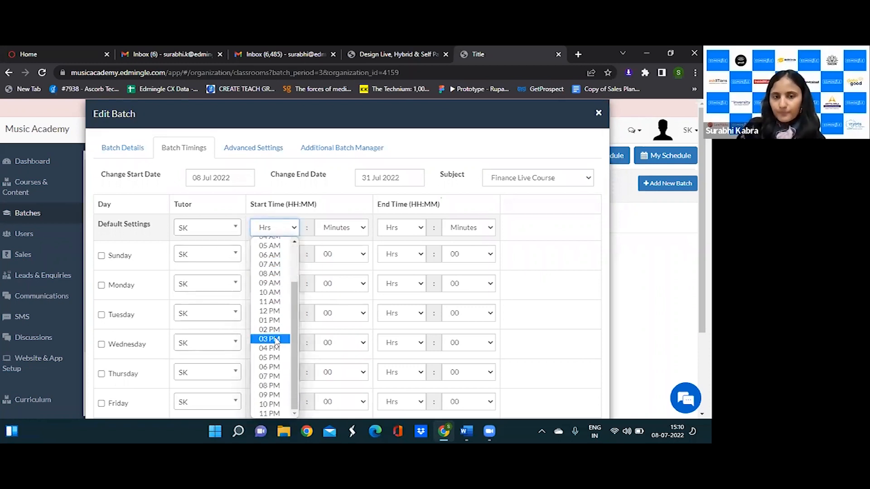
left_click(274, 340)
left_click(414, 227)
scroll(409, 318, "down", 2)
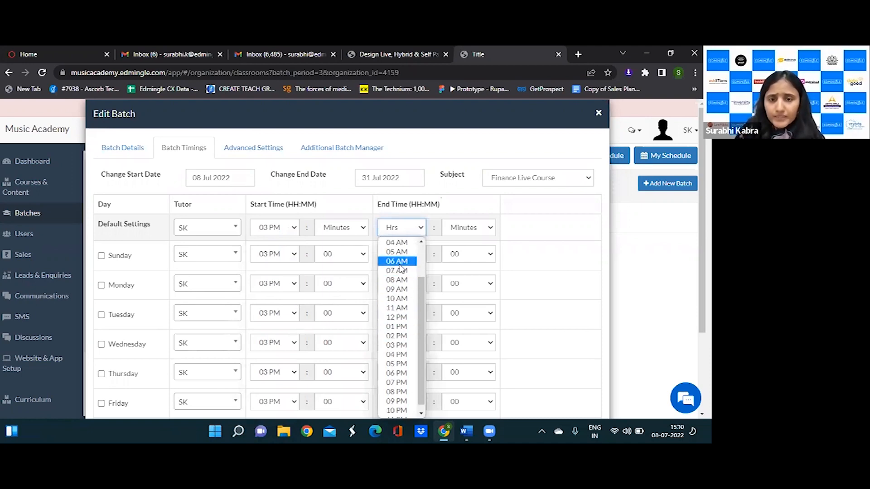
left_click(397, 366)
Step: Schedule the batch on Sunday, Monday, Wednesday and Friday, save the timings and close the batch editor
scroll(194, 307, "down", 2)
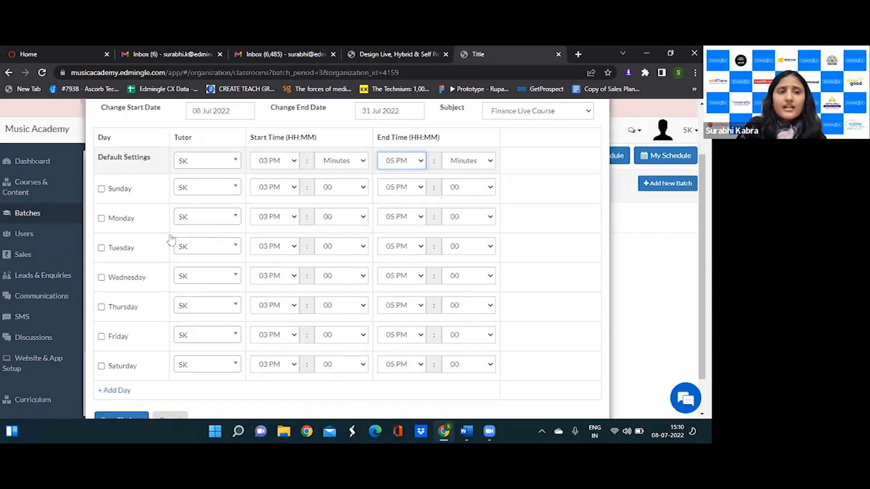
left_click(101, 218)
left_click(102, 277)
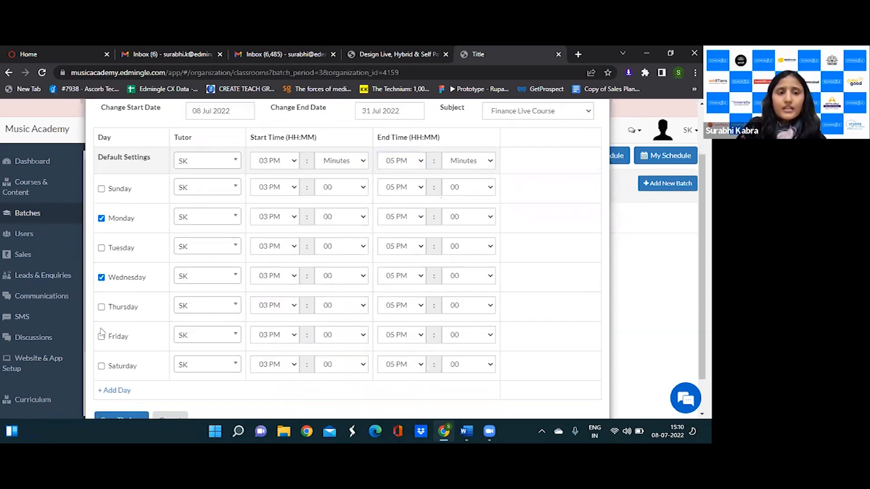
left_click(101, 337)
left_click(101, 189)
scroll(155, 283, "down", 1)
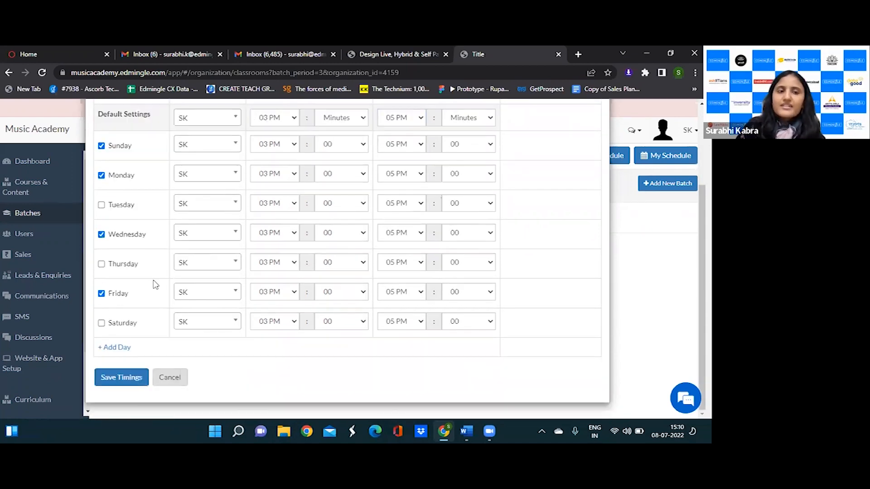
left_click(114, 379)
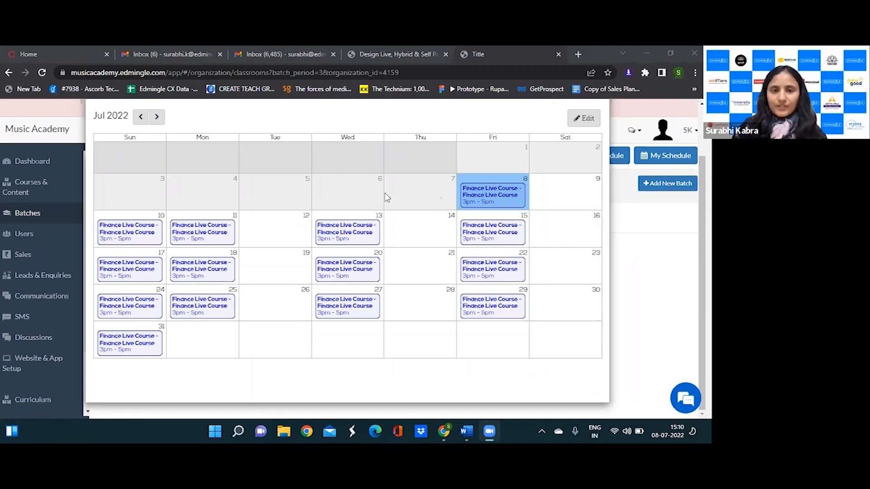
scroll(438, 182, "up", 2)
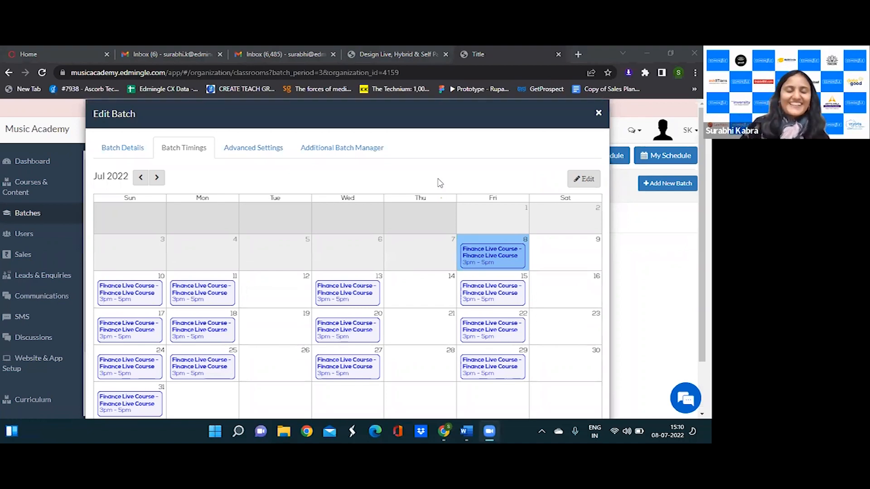
left_click(598, 114)
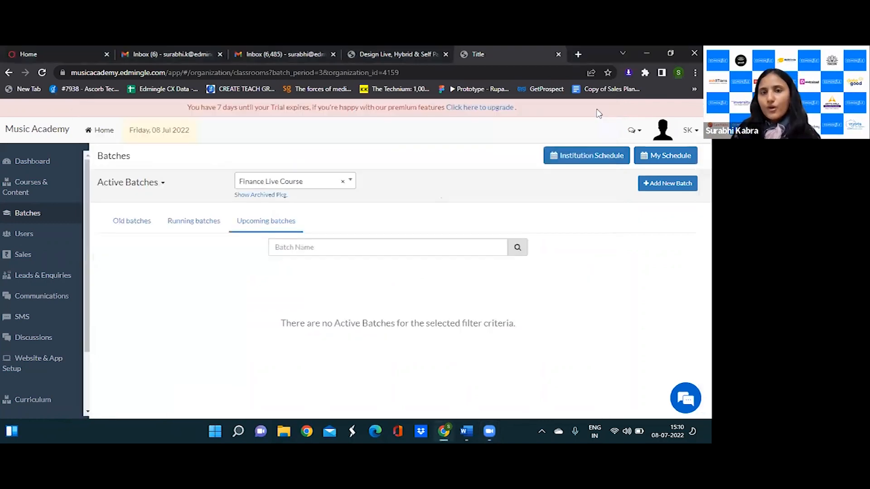
Step: Sign in to today's Finance Live Course class from the dashboard, start the virtual session, decline opening Zoom Meetings and minimize the Zoom window
left_click(65, 170)
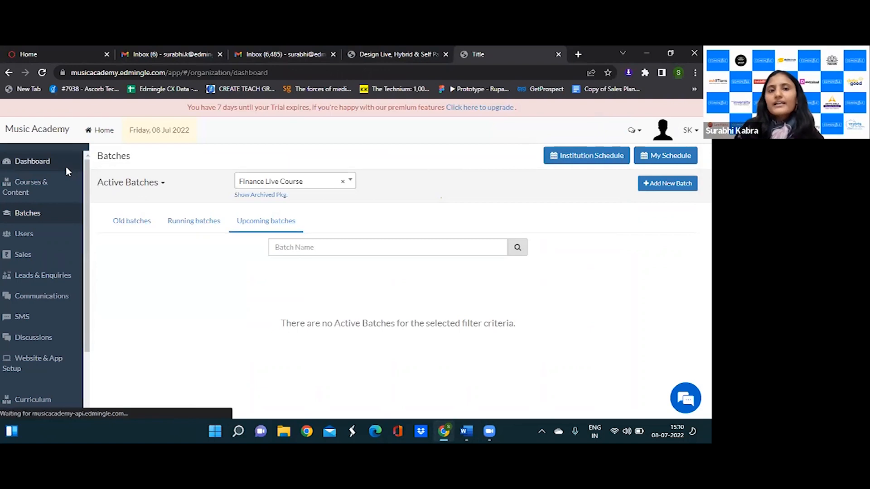
scroll(322, 268, "down", 6)
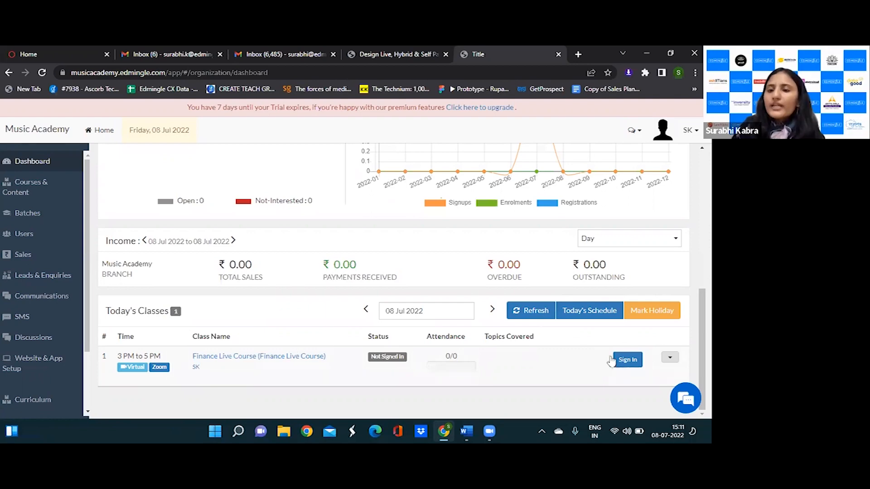
left_click(623, 362)
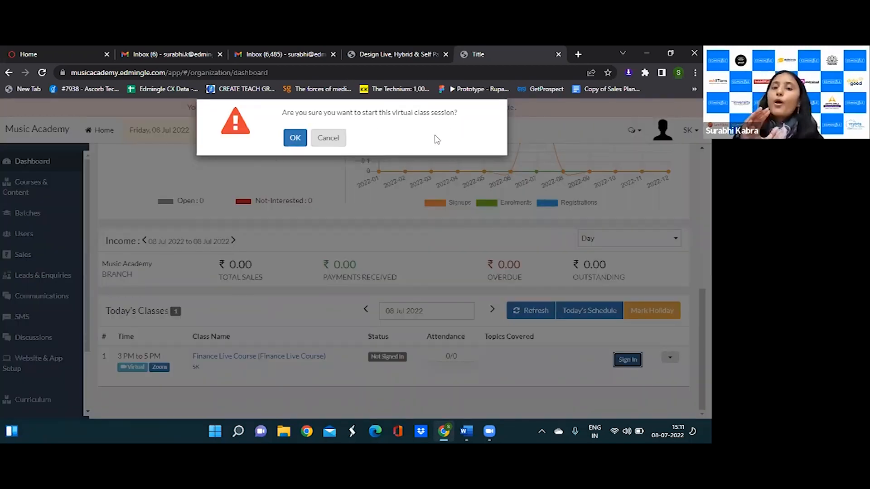
left_click(295, 138)
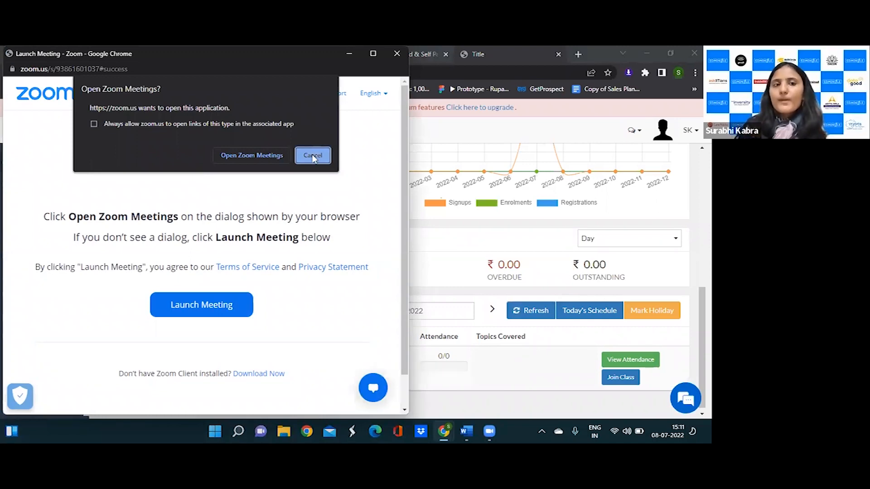
left_click(312, 157)
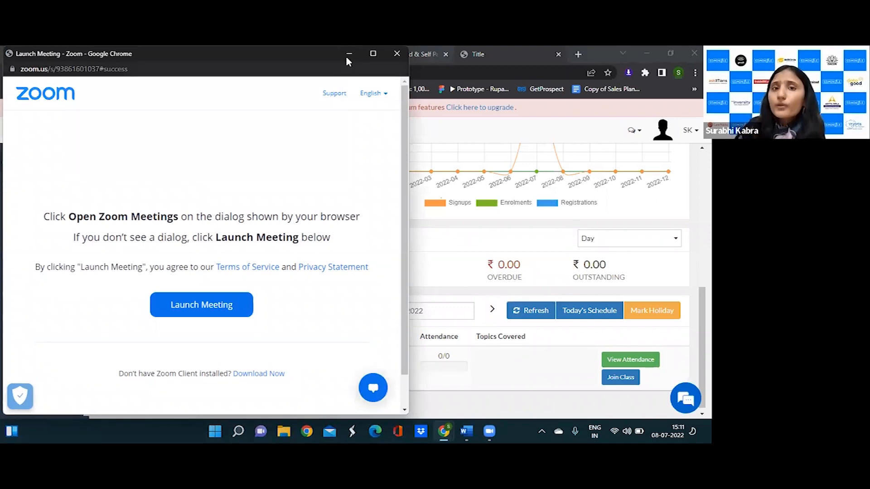
left_click(348, 55)
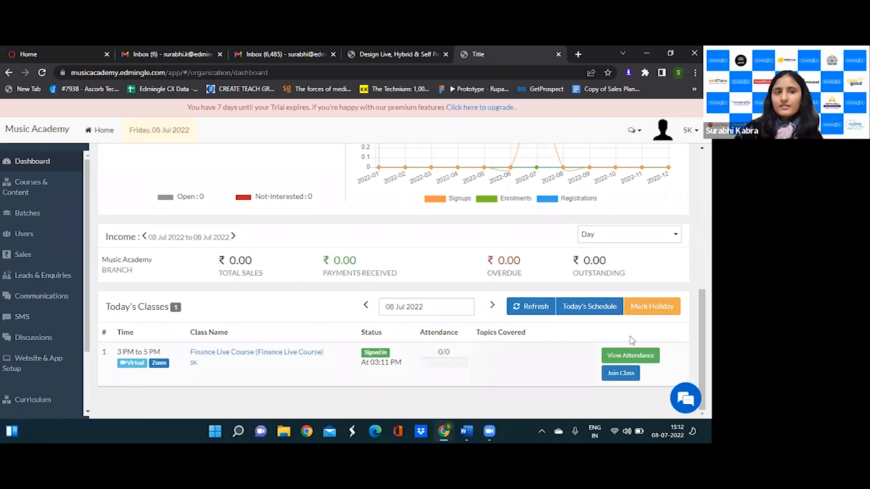
Step: View the class recordings library under the course content and return to the dashboard
left_click(63, 206)
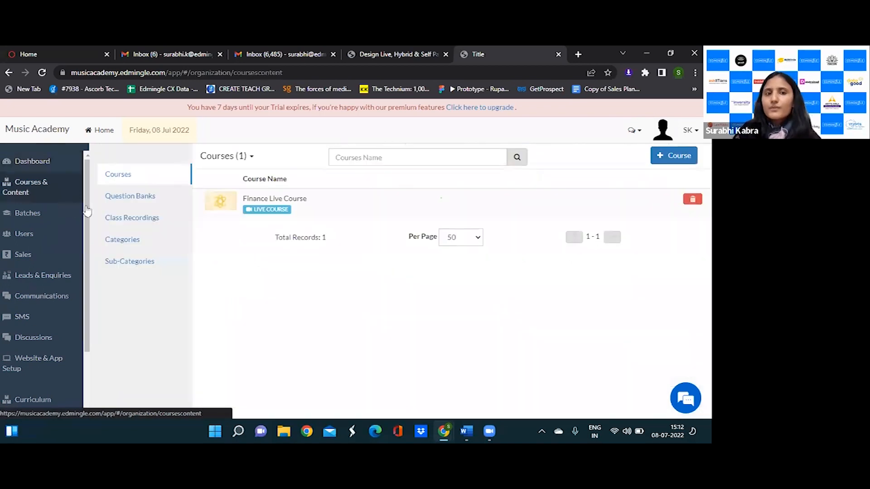
left_click(125, 218)
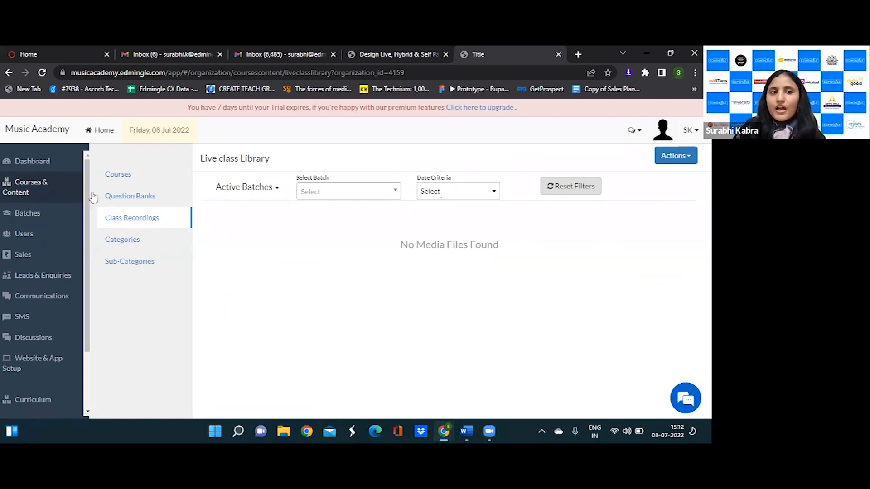
left_click(51, 168)
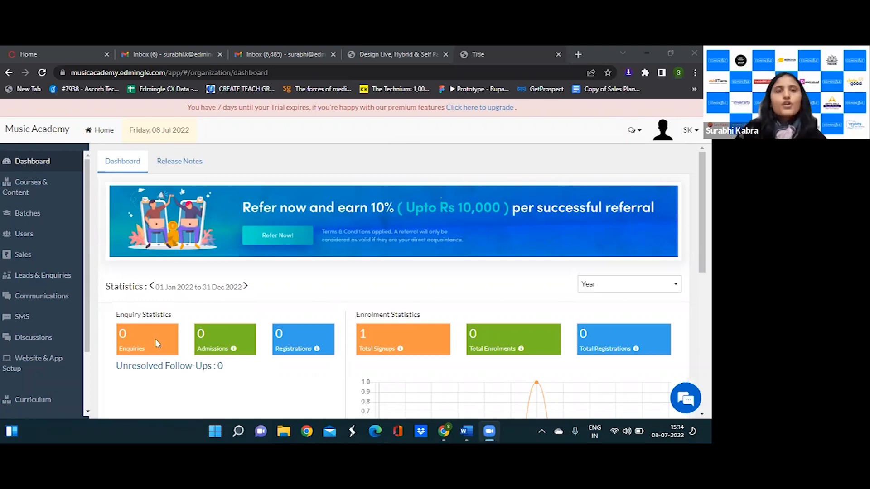
Step: Create a new online-only course named "Finance Hybrid Course" without marking it as a live course
left_click(52, 185)
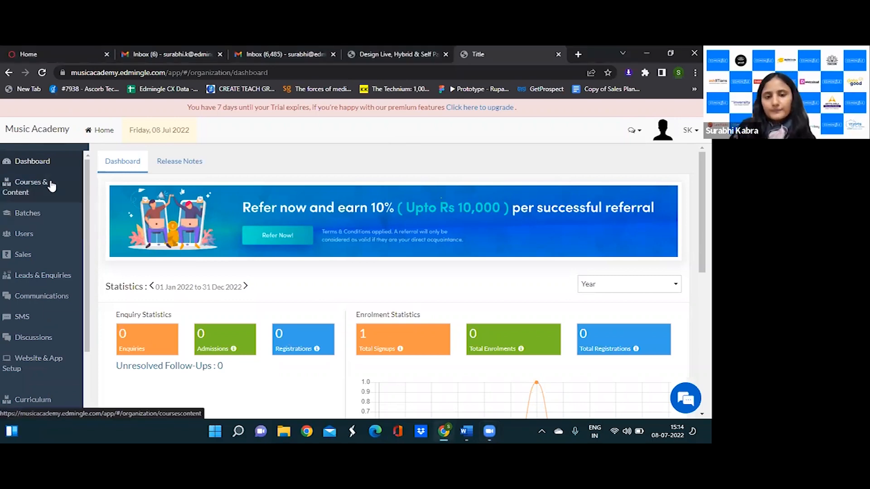
left_click(52, 186)
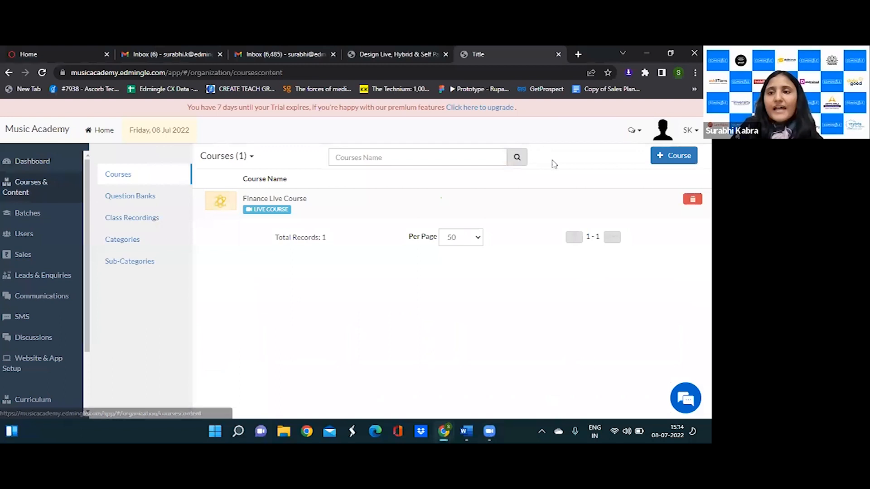
left_click(660, 162)
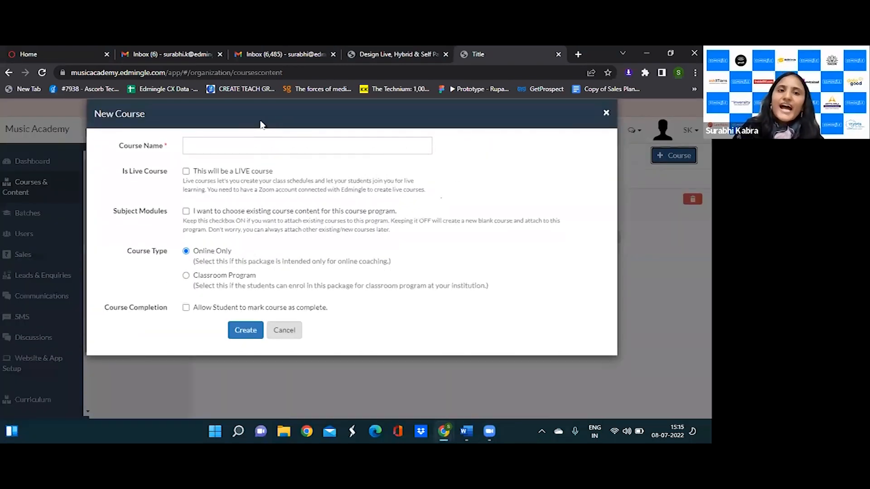
left_click(254, 139)
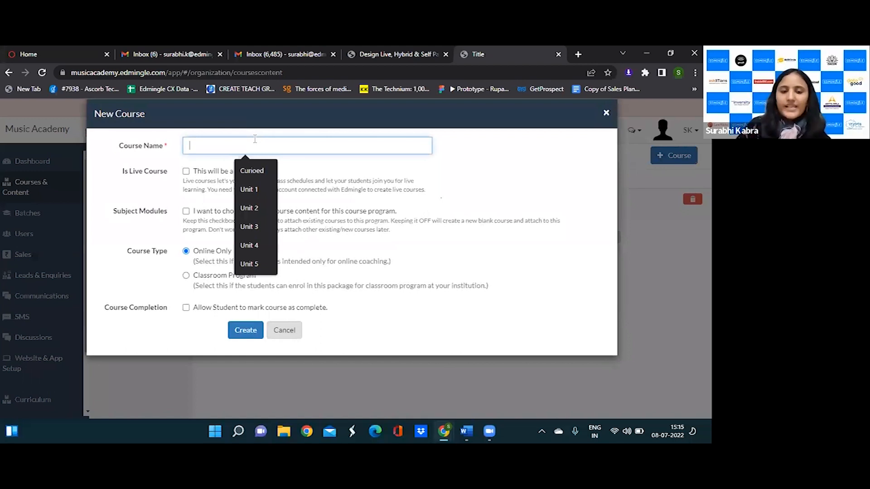
type("F")
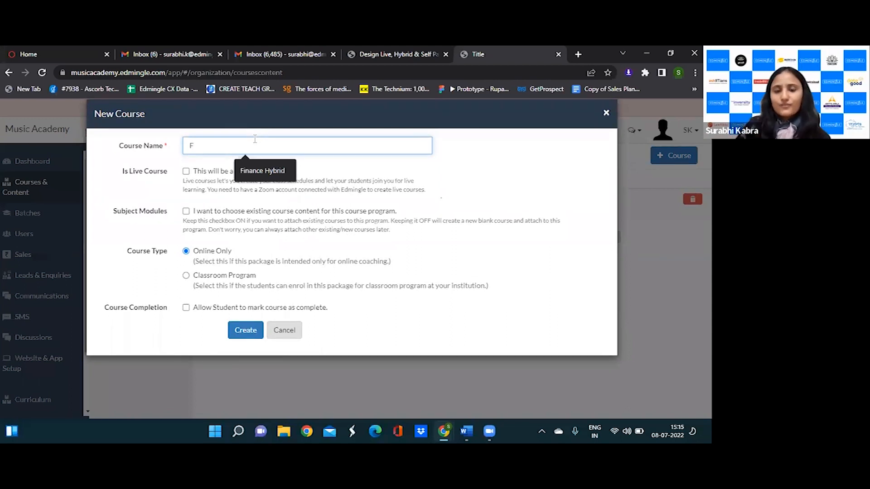
type("inan")
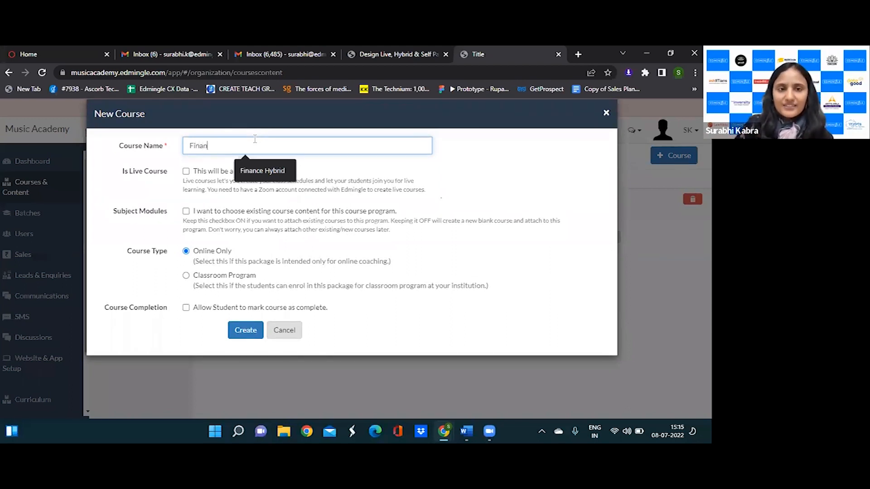
type("ce Hybrid Course")
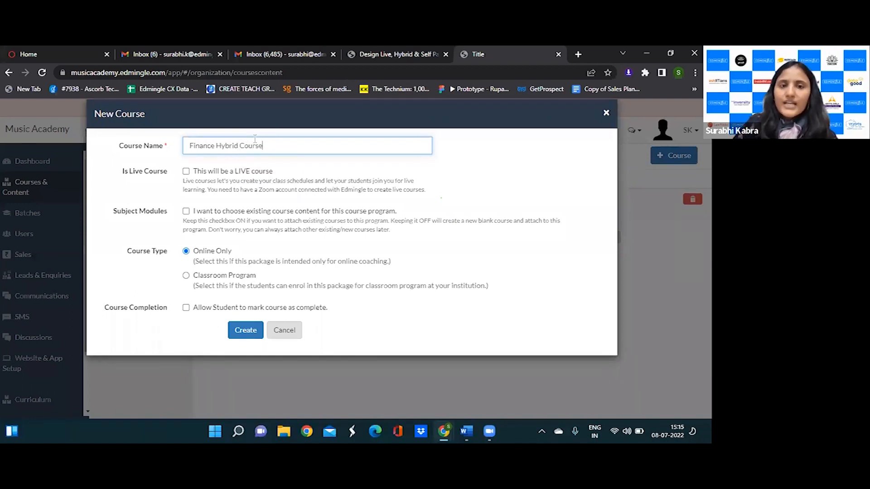
left_click(243, 333)
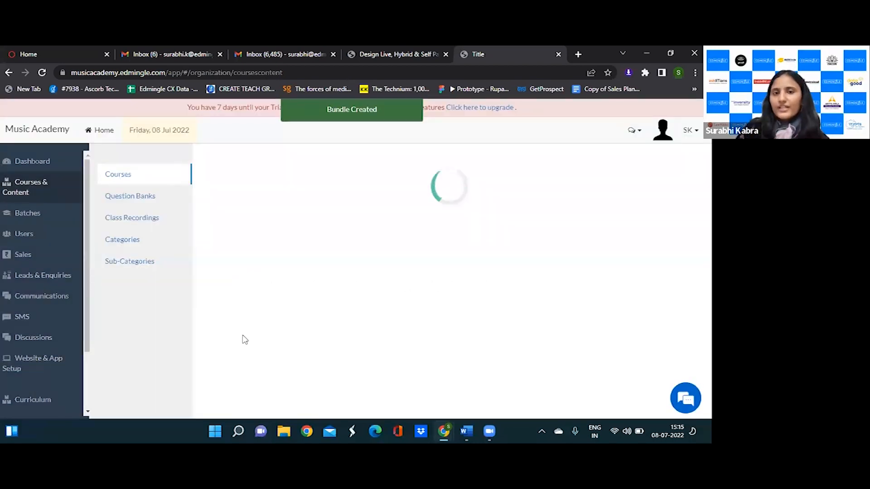
Step: Create a curriculum course named "Finance Online" for the Music Academy branch
scroll(86, 354, "down", 1)
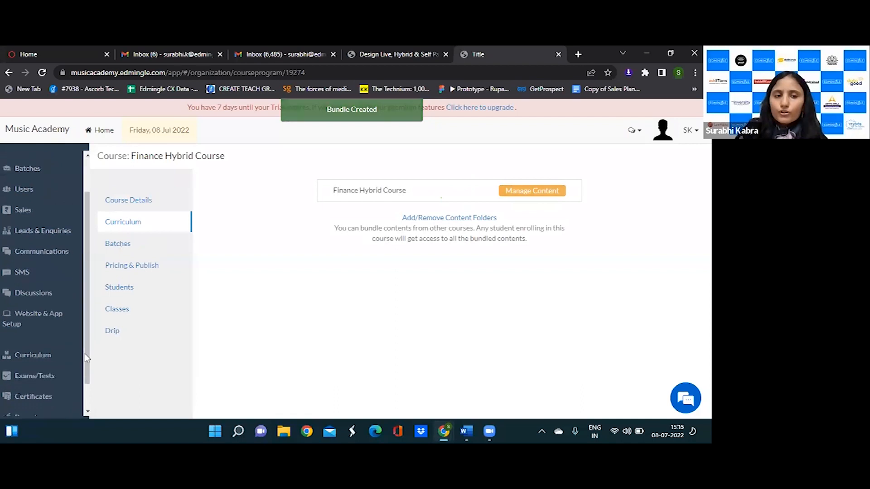
left_click(49, 352)
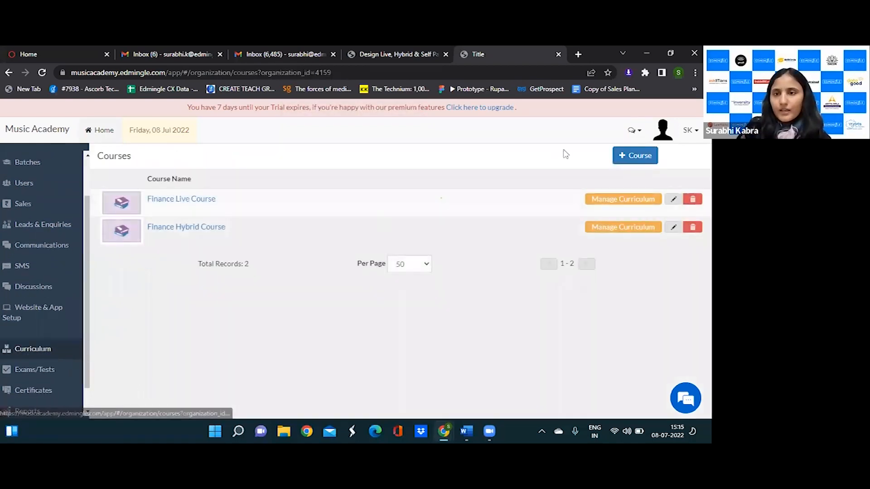
left_click(633, 159)
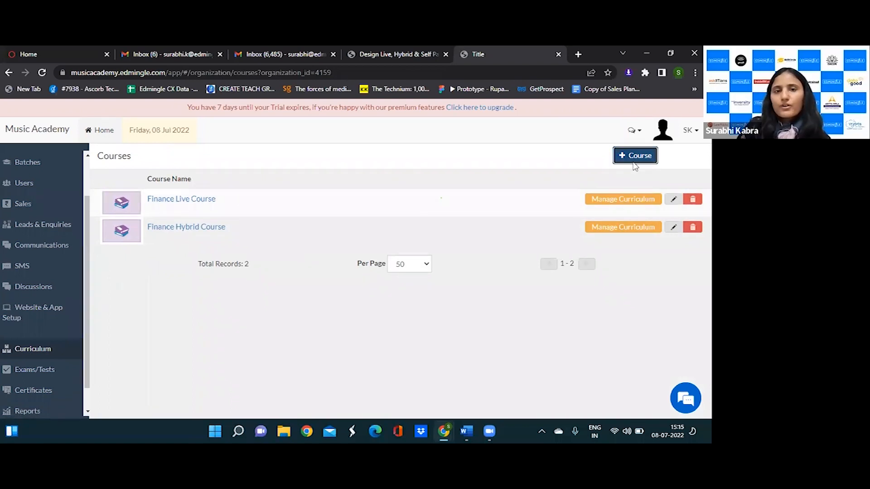
left_click(296, 146)
type("Fir")
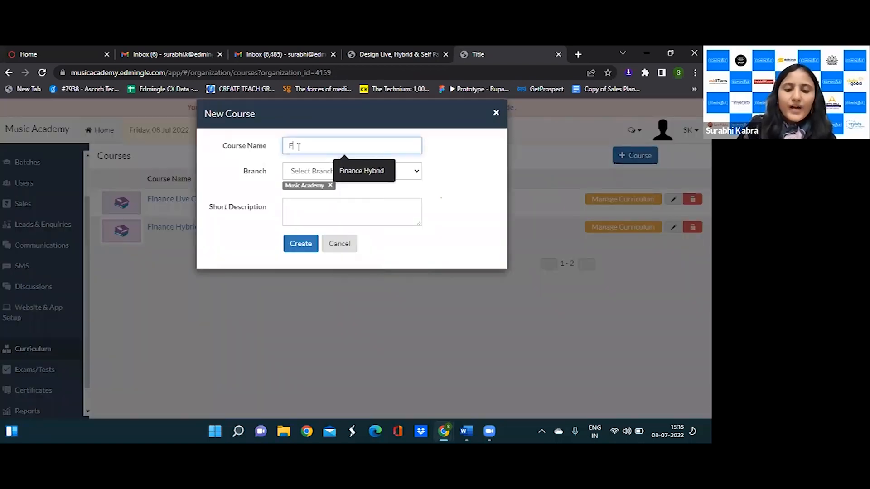
type("ance")
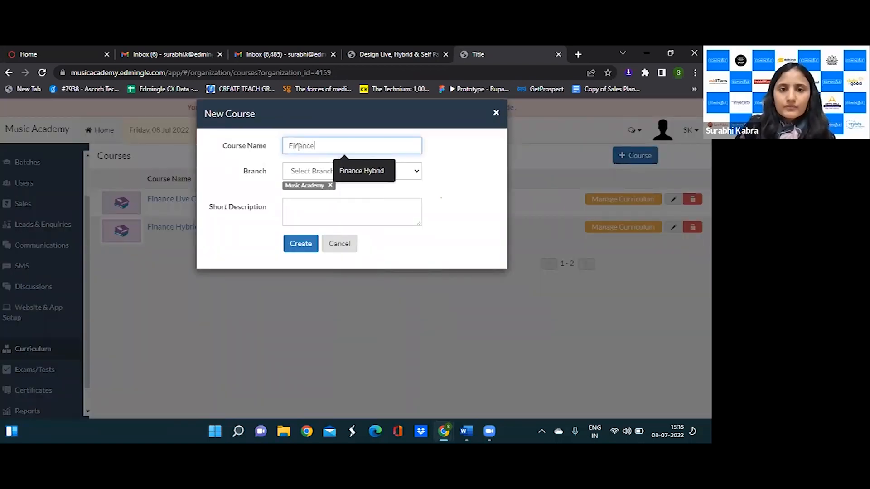
type(" On")
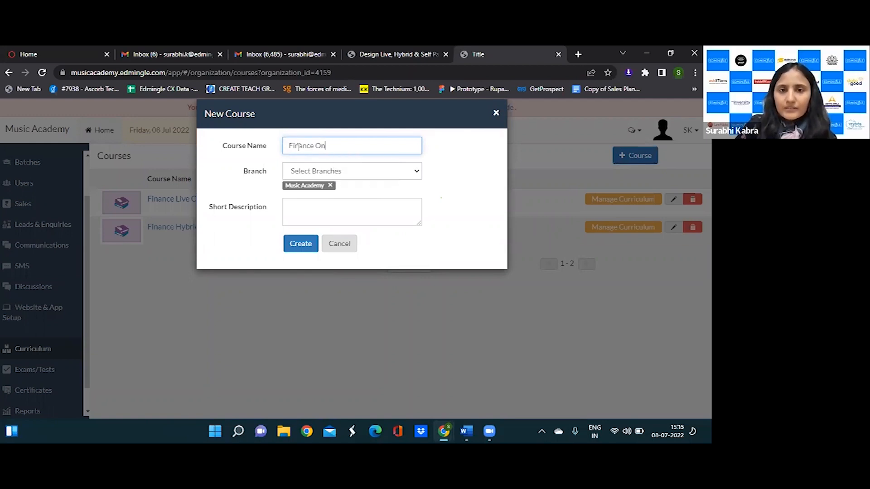
type("line")
left_click(294, 244)
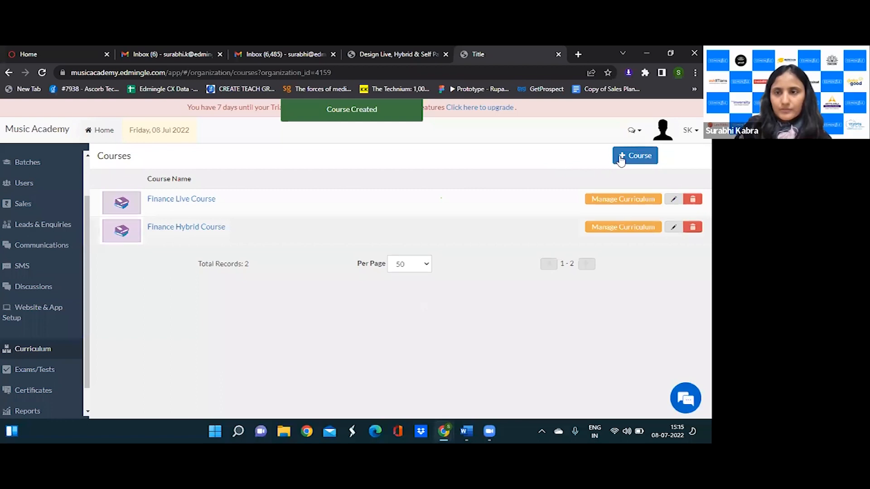
Step: Create another curriculum course named "Finance Offline" for the Music Academy branch
left_click(635, 156)
left_click(313, 144)
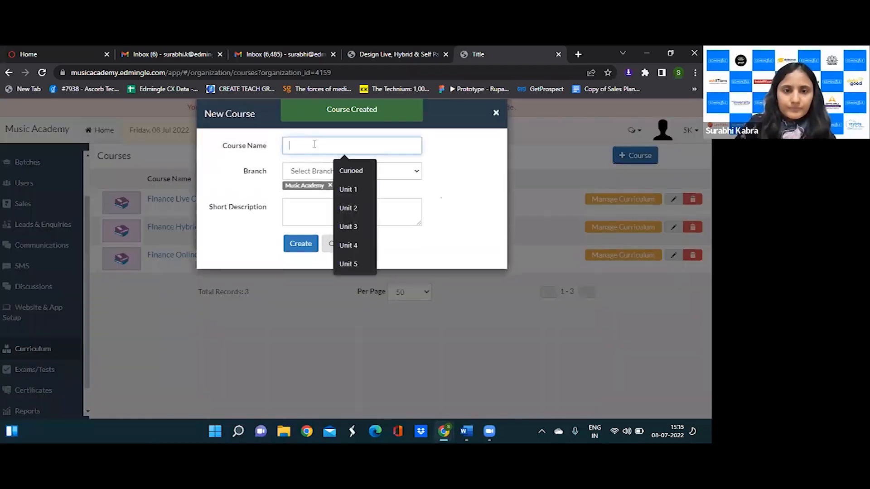
type("Finance Offline")
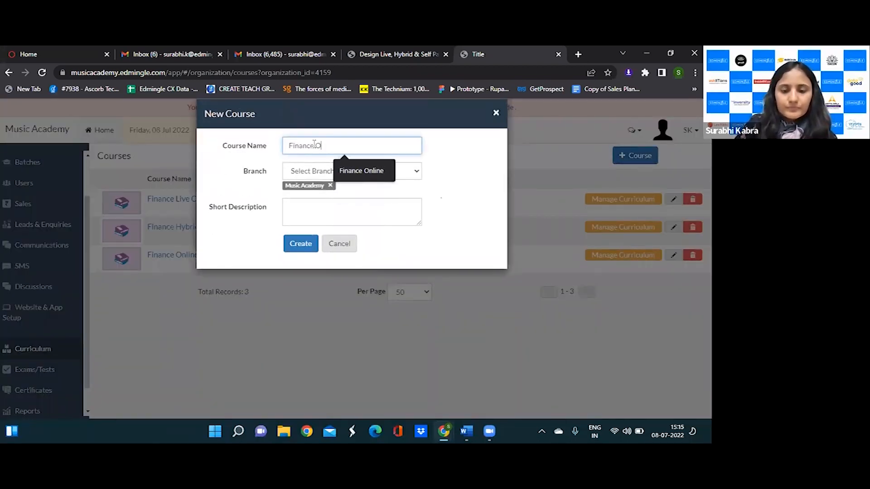
left_click(305, 245)
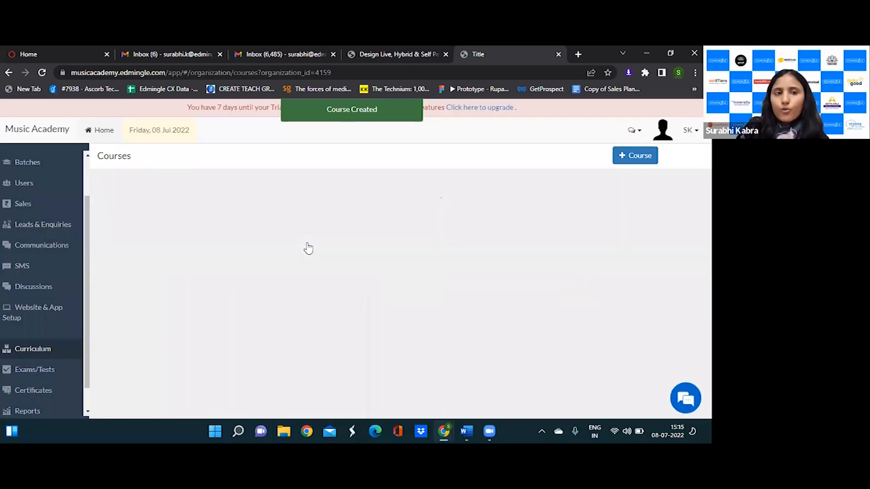
Step: Open the content folder selection of the Finance Hybrid Course and remove its Finance Hybrid Course folder
scroll(46, 195, "up", 1)
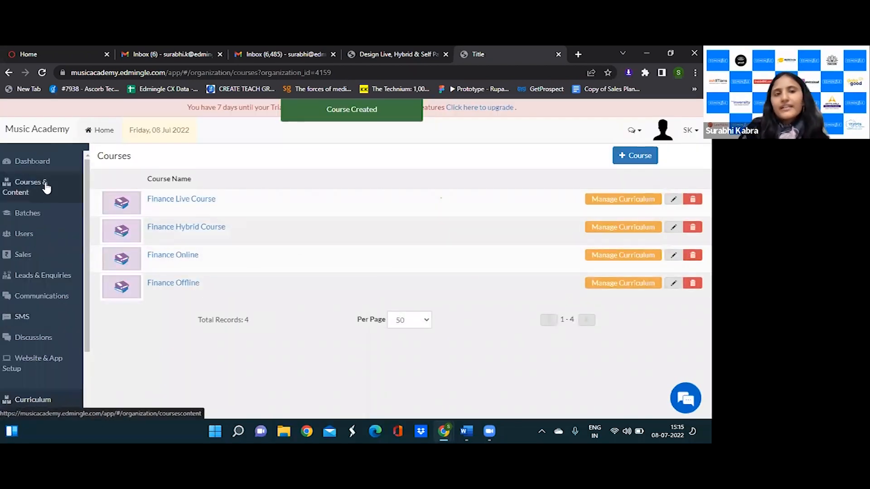
left_click(47, 188)
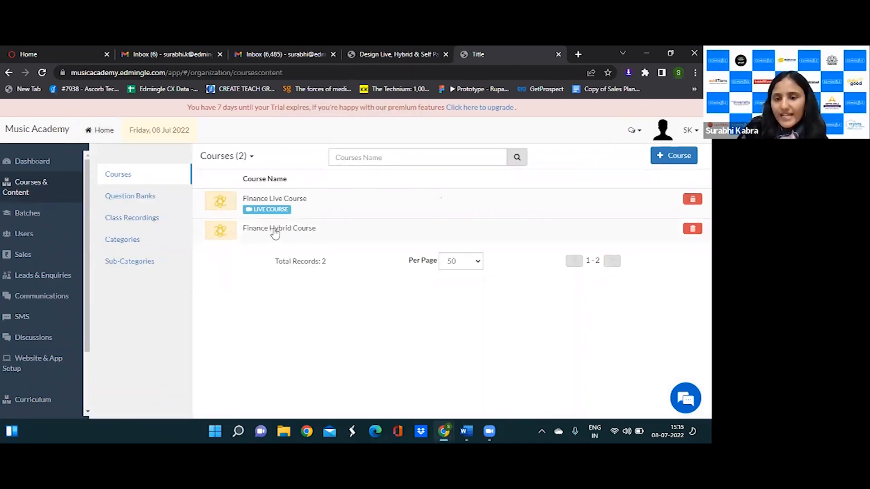
left_click(275, 230)
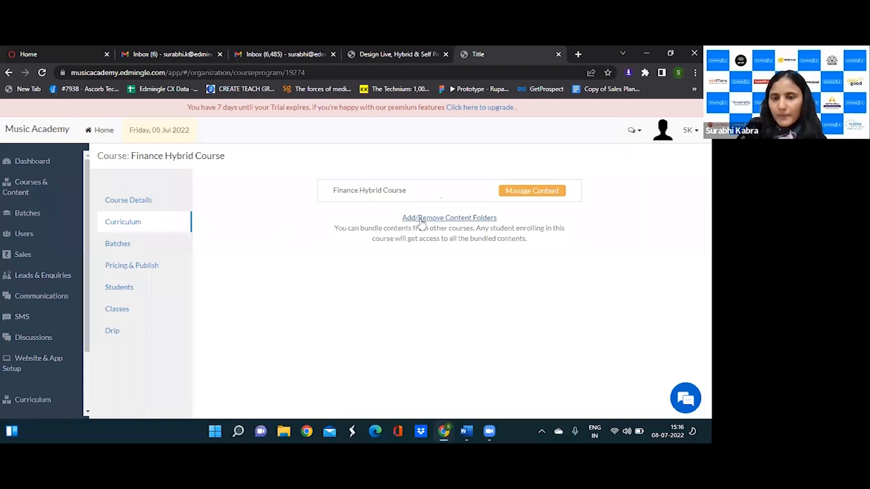
left_click(449, 219)
left_click(247, 147)
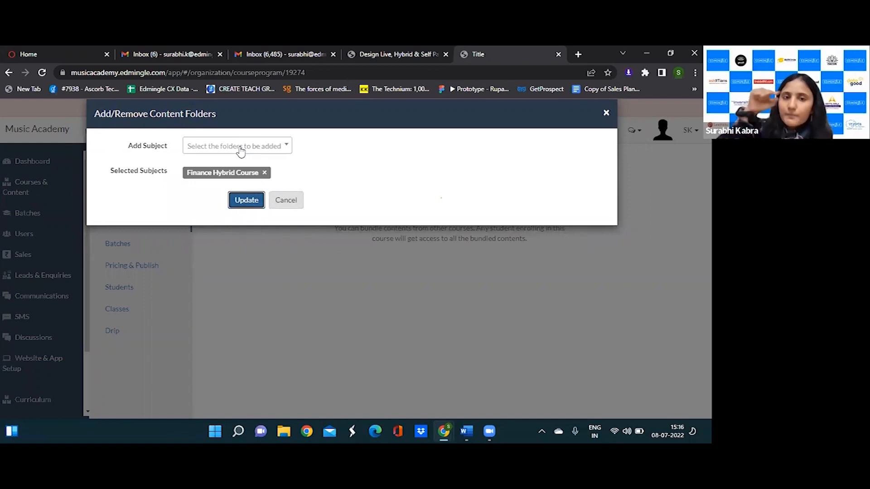
left_click(264, 172)
Step: Add the Finance Online and Finance Offline folders to the course's selected subjects and update the curriculum
left_click(243, 151)
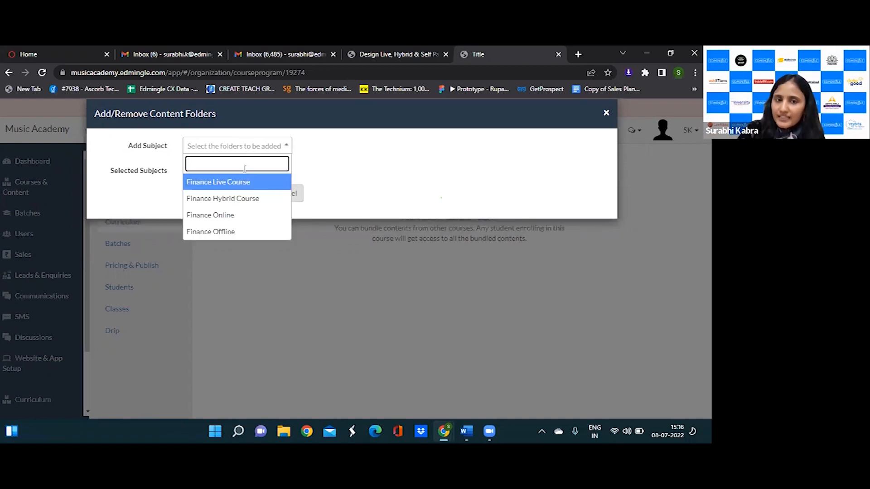
left_click(239, 218)
left_click(253, 145)
left_click(224, 232)
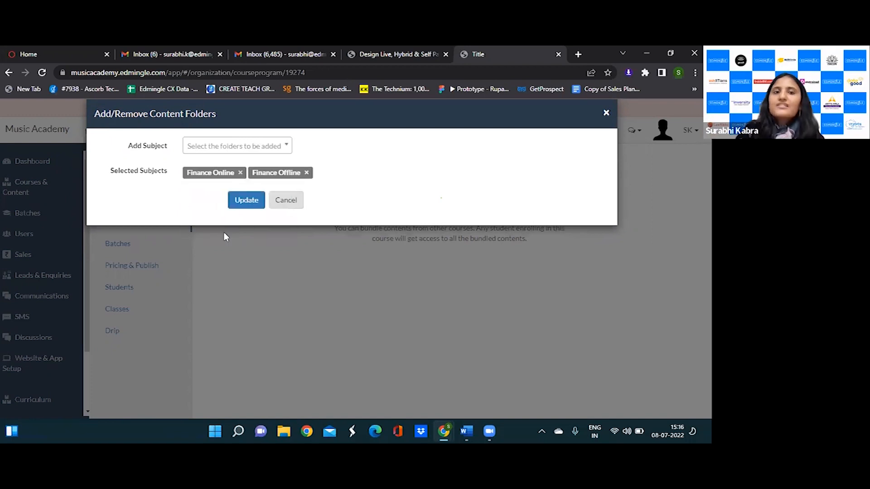
left_click(251, 200)
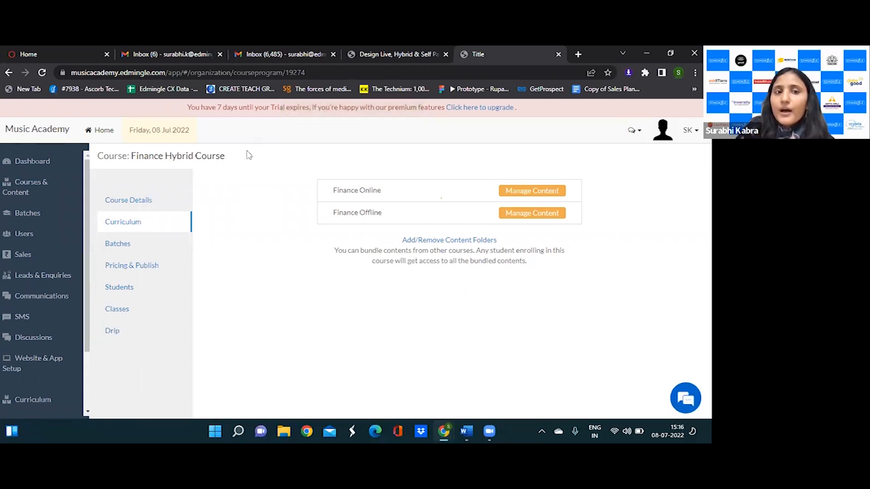
Step: Open the details of the Finance Hybrid Course default batch for editing and make Finance Online a virtual class
left_click_drag(229, 158, 128, 154)
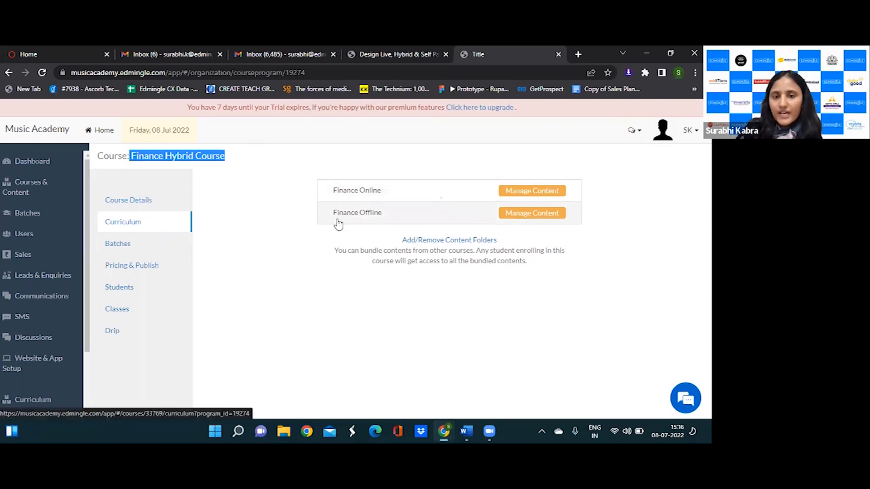
left_click(125, 250)
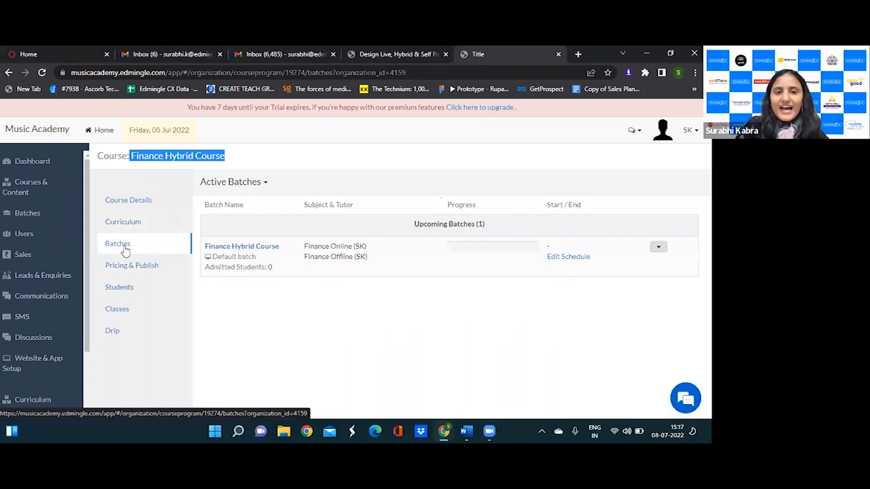
left_click(658, 248)
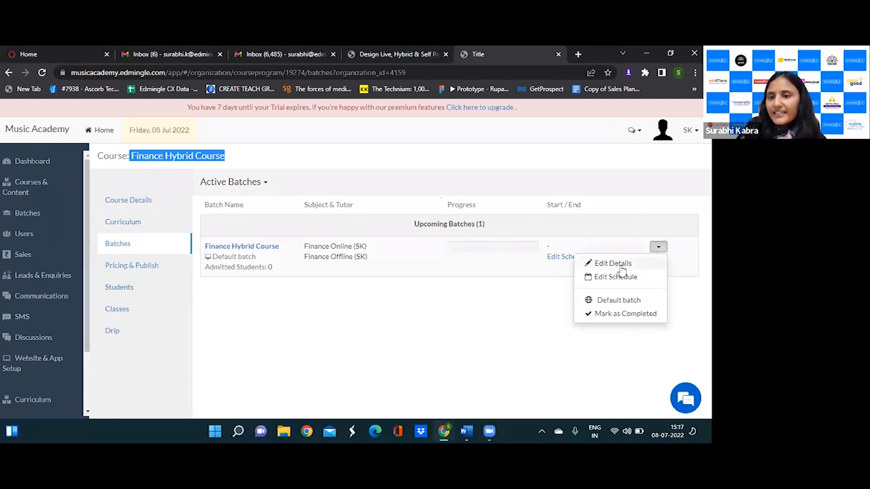
left_click(621, 266)
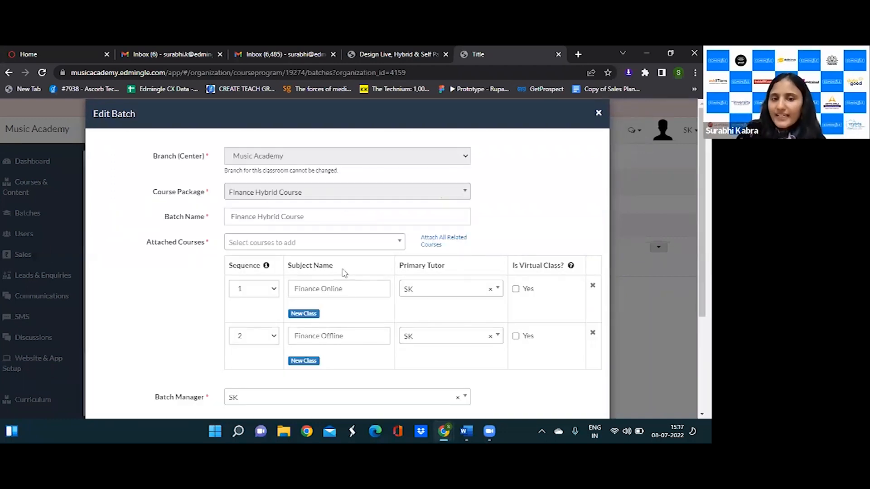
left_click(516, 289)
Step: Set the batch's start date to 08 Jul 2022 and end date to 11 Jul 2022, and update the batch
scroll(396, 313, "down", 3)
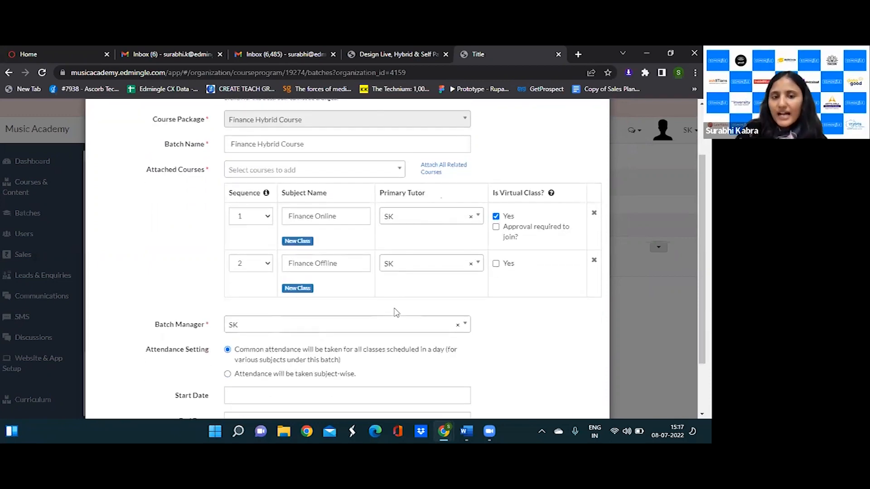
left_click(299, 327)
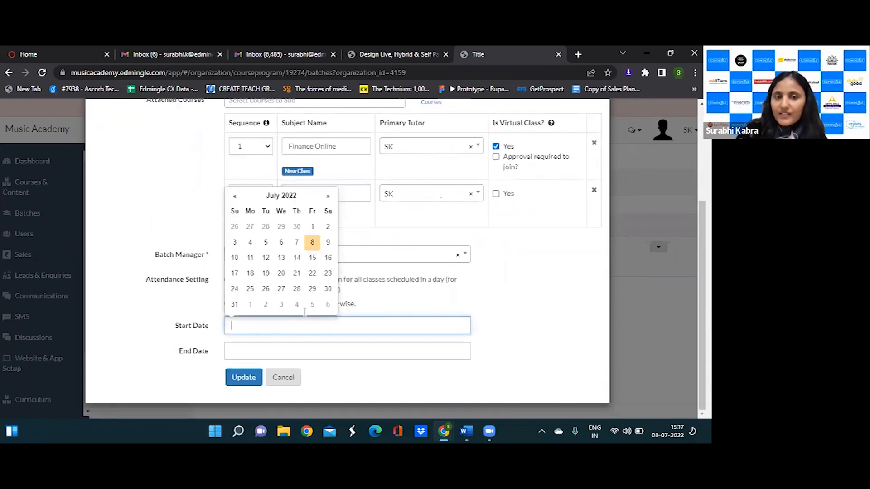
left_click(312, 244)
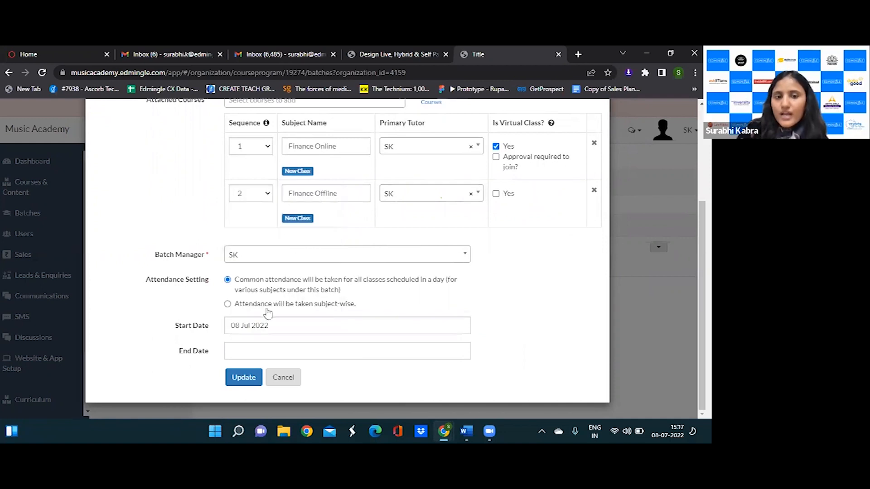
left_click(261, 346)
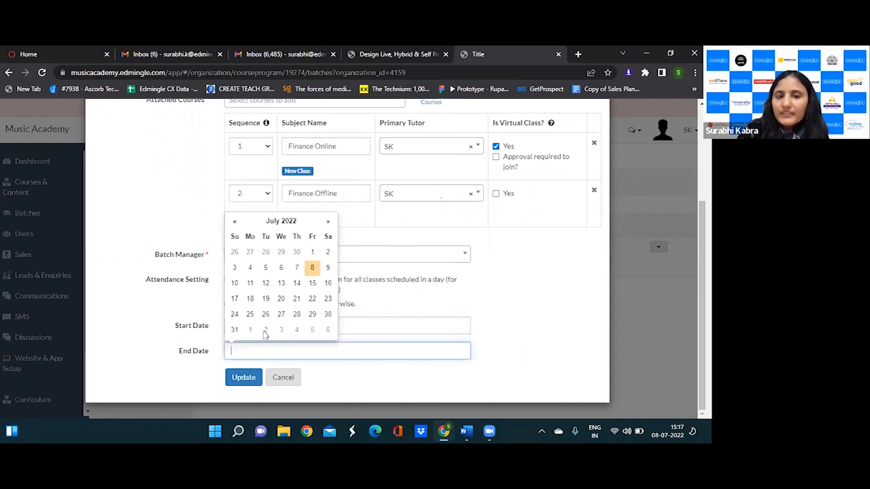
left_click(249, 284)
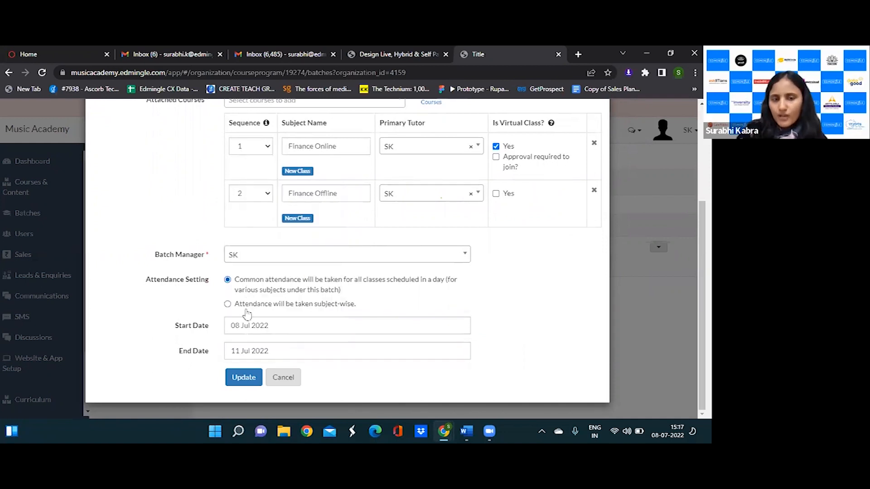
left_click(242, 378)
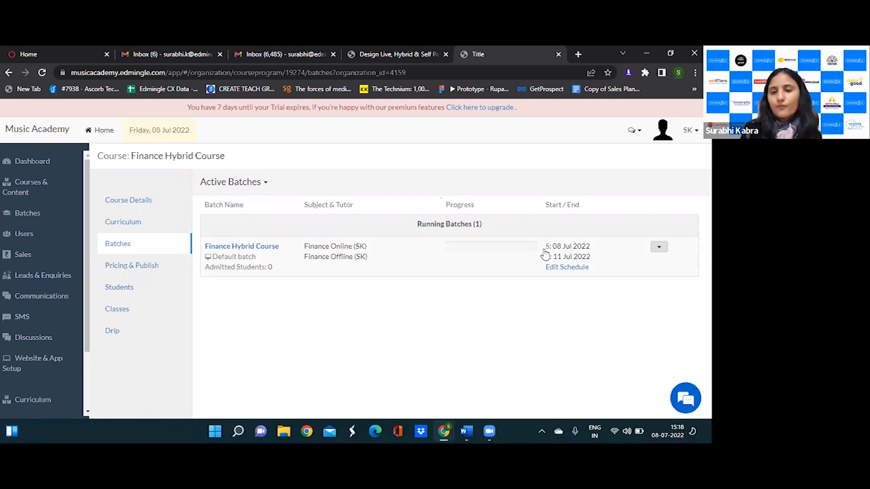
Step: Open the Finance Hybrid Course batch schedule and choose the Finance Online subject with the listed tutor as default
left_click(565, 269)
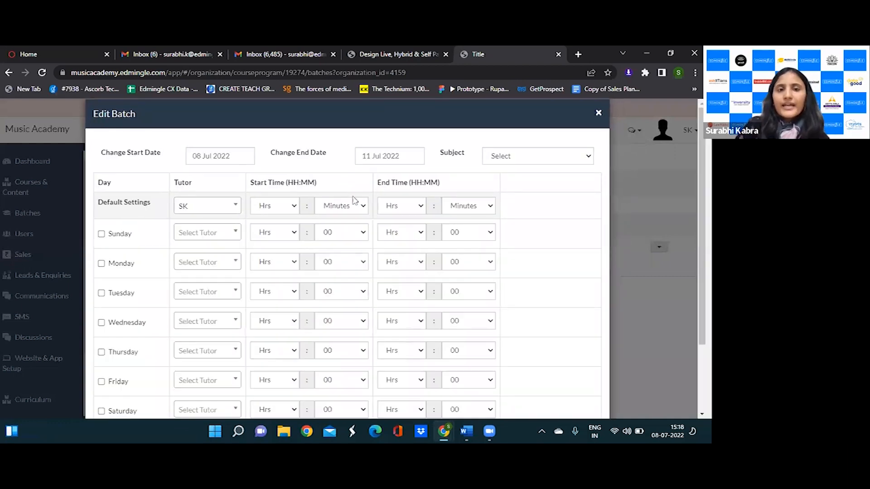
left_click(525, 155)
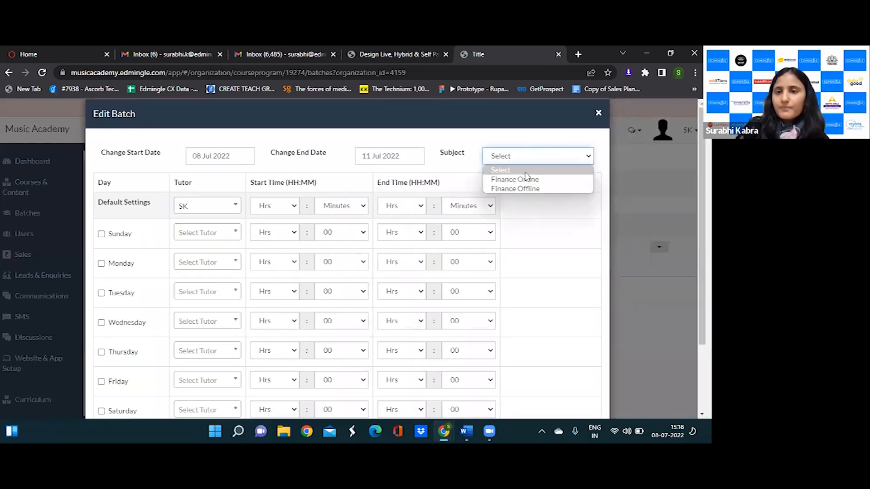
left_click(525, 177)
left_click(211, 211)
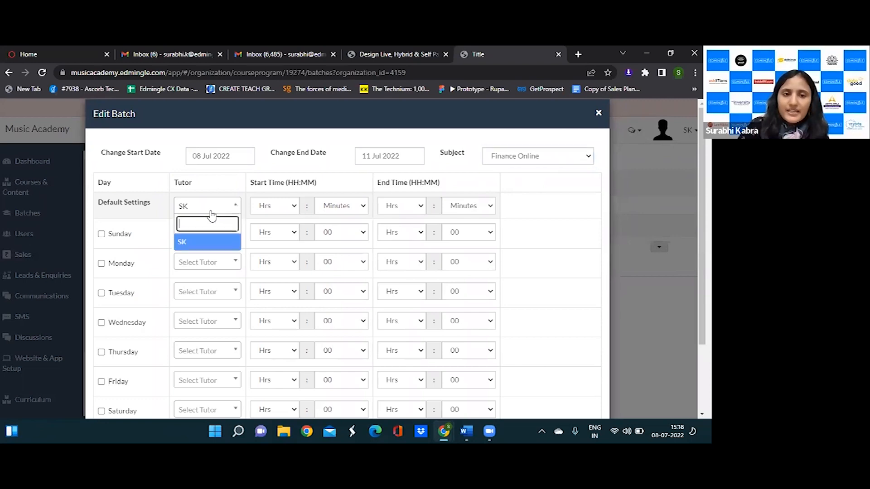
left_click(212, 242)
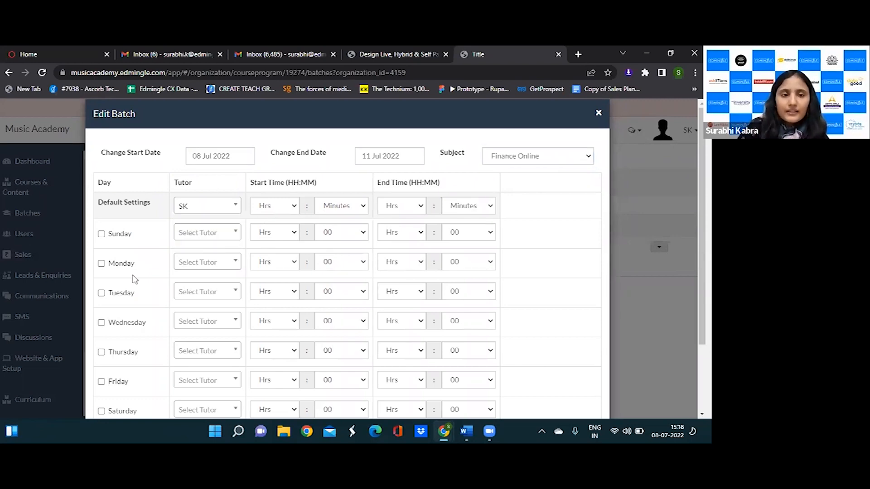
Step: Enable Friday and Saturday as class days for Finance Online and assign the listed tutor to both
scroll(136, 276, "down", 1)
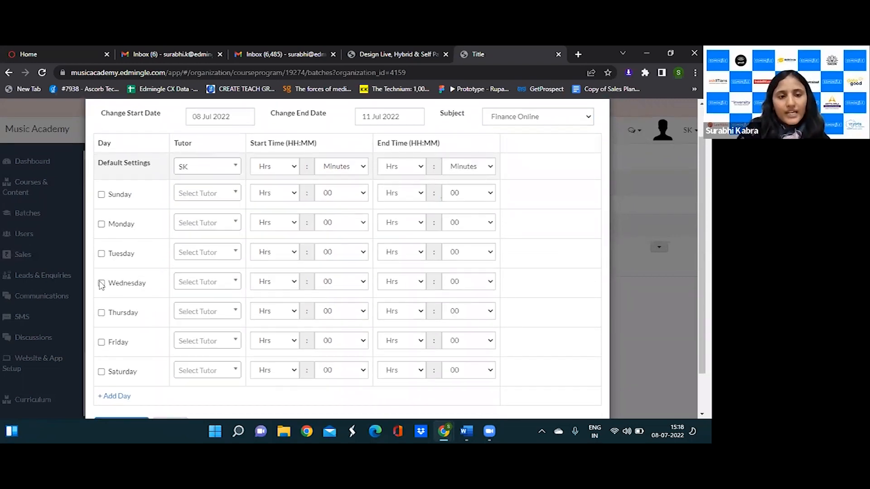
scroll(101, 286, "down", 1)
left_click(102, 295)
left_click(101, 324)
left_click(217, 295)
left_click(202, 332)
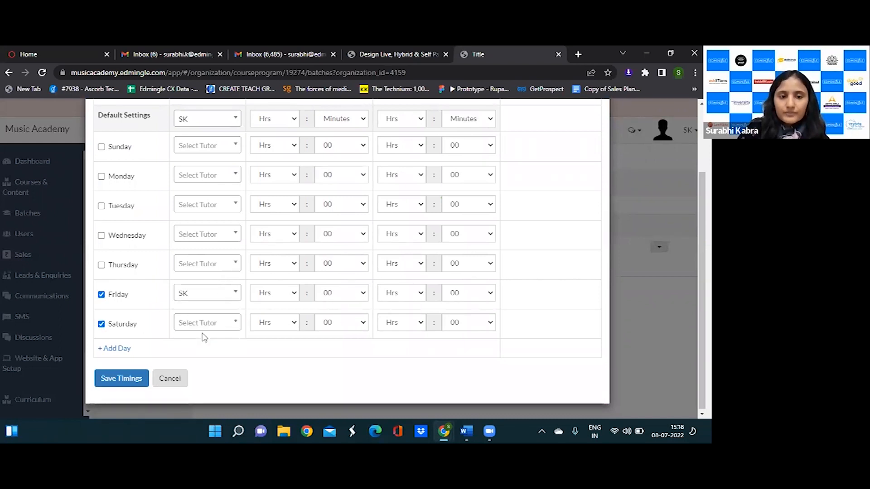
left_click(200, 328)
left_click(200, 359)
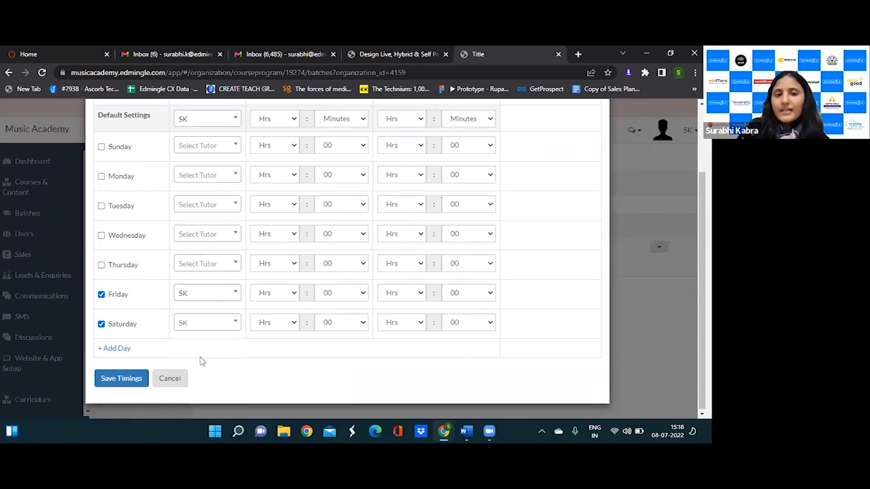
Step: Set the Friday and Saturday classes to run from 05 PM to 06 PM, save the timings and close the schedule
left_click(285, 295)
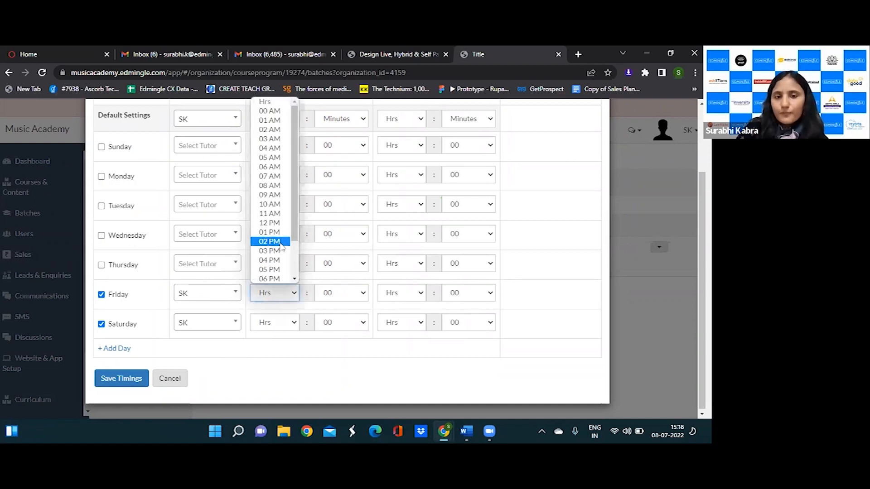
left_click(279, 267)
left_click(281, 323)
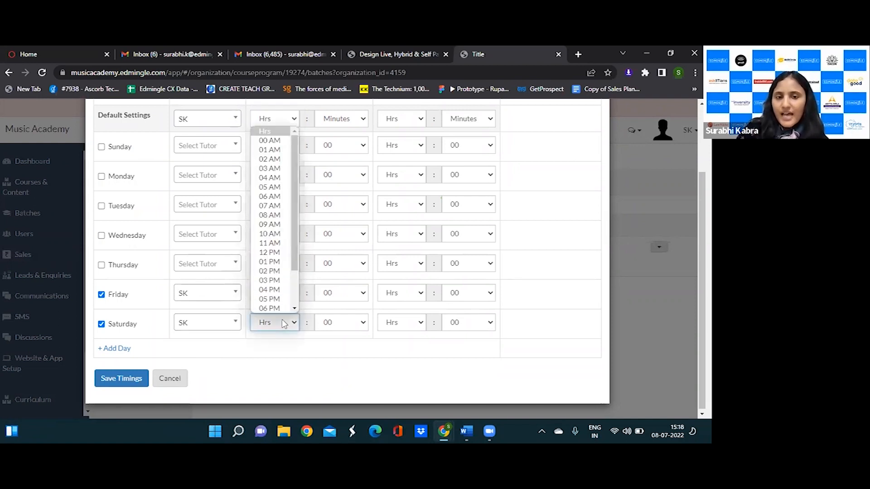
left_click(279, 297)
left_click(412, 296)
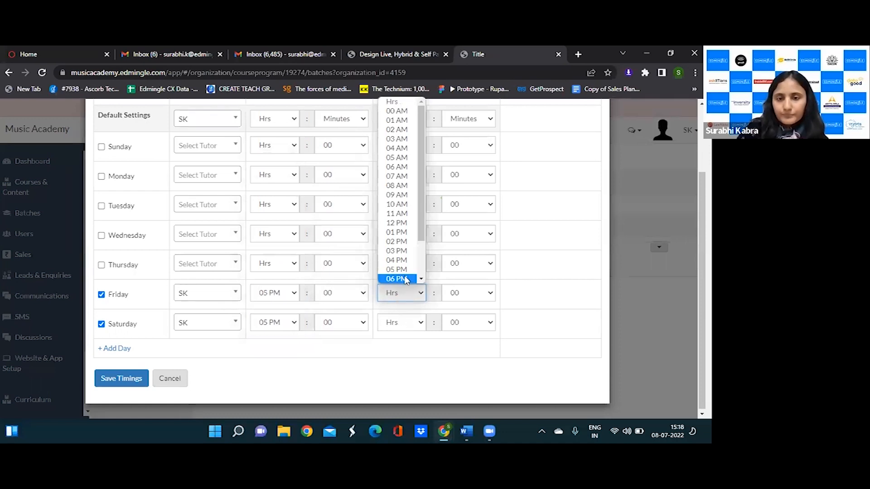
left_click(406, 279)
left_click(401, 323)
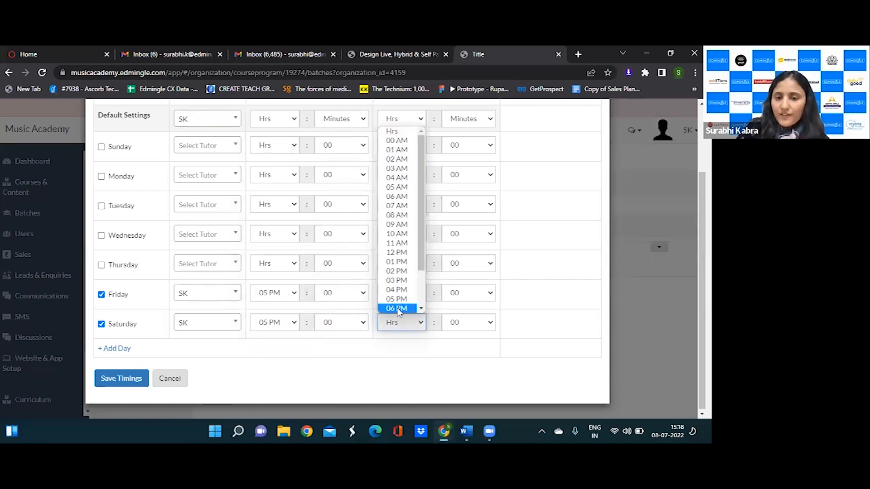
left_click(398, 308)
left_click(123, 380)
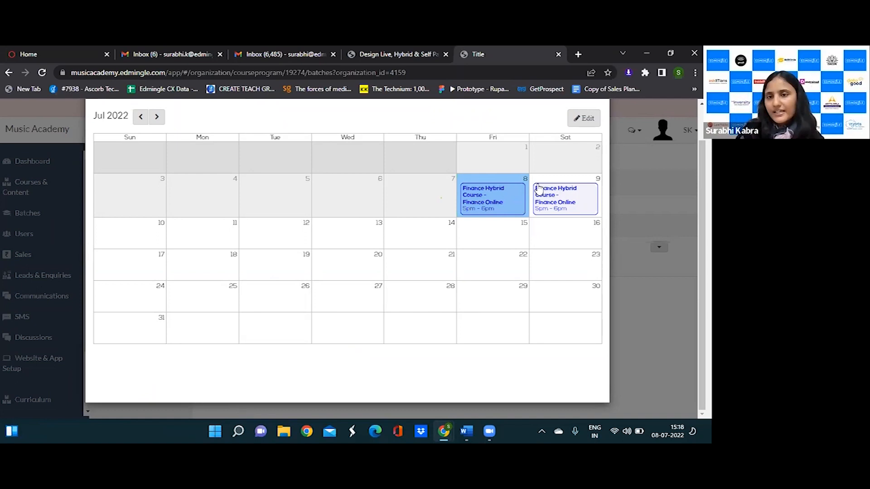
scroll(539, 190, "up", 1)
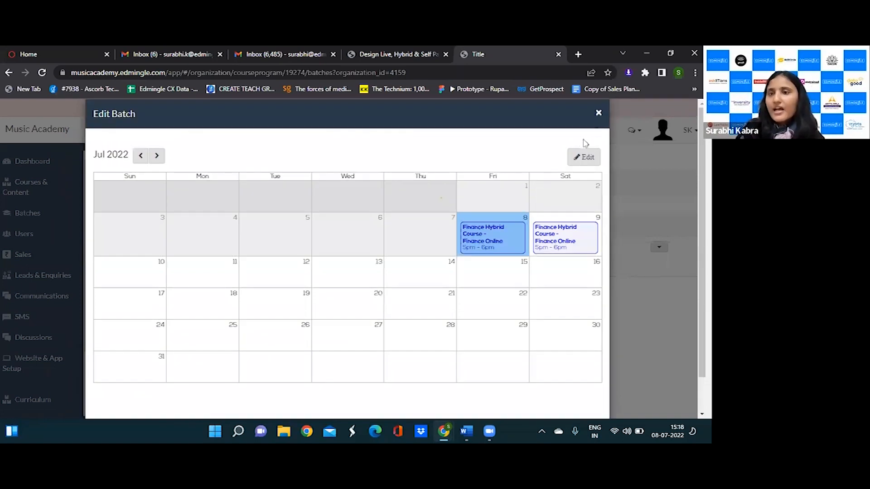
left_click(598, 116)
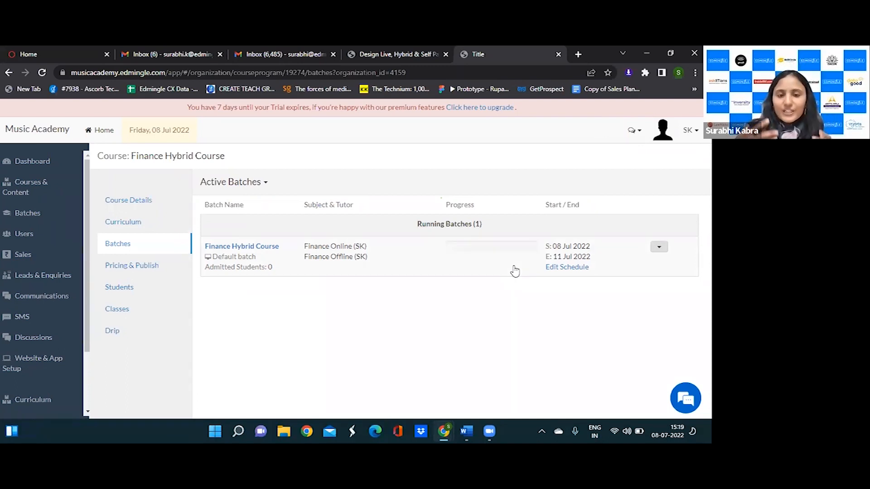
Step: Reopen the batch schedule for editing, choose the Finance Offline subject and enable Monday, Tuesday and Wednesday
left_click(571, 267)
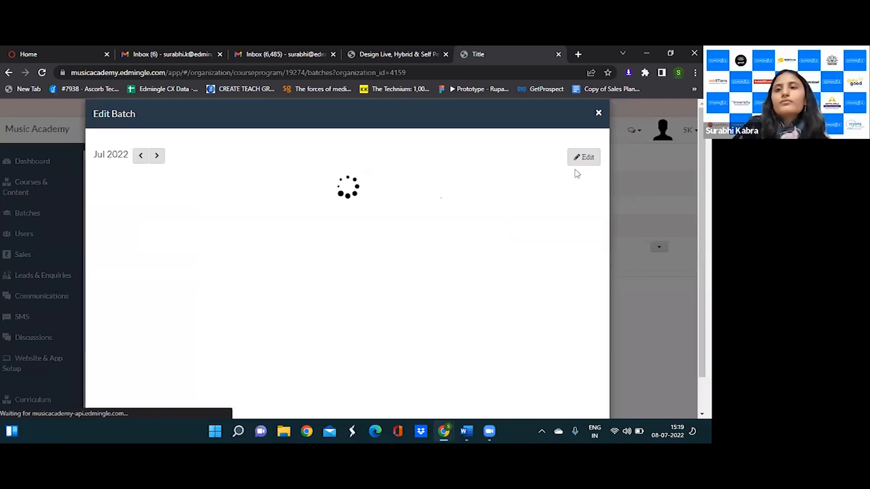
left_click(582, 163)
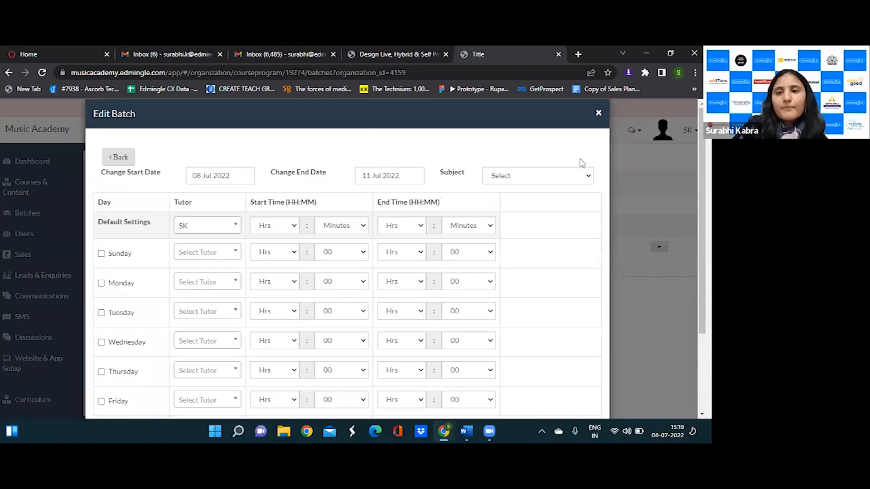
left_click(531, 179)
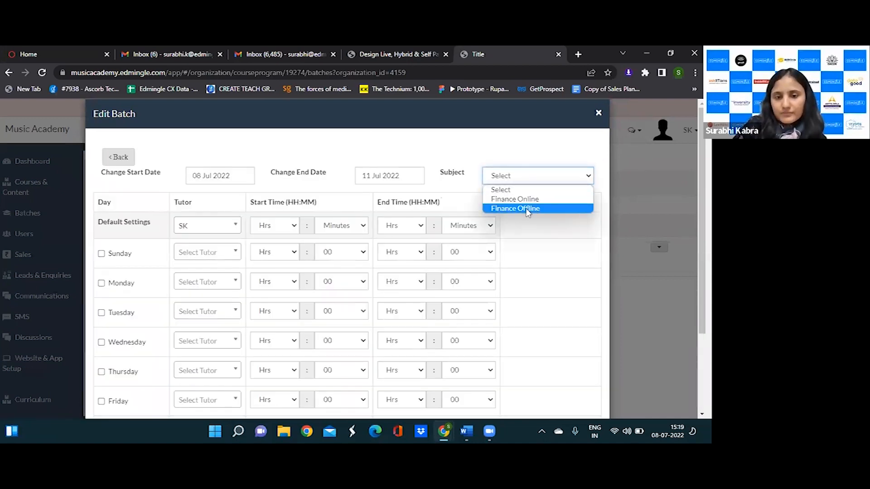
left_click(528, 210)
scroll(236, 304, "down", 2)
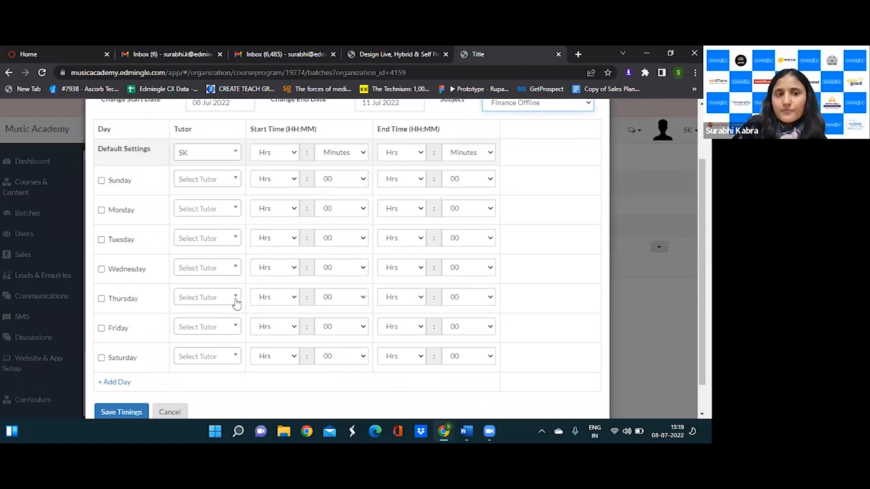
left_click(101, 209)
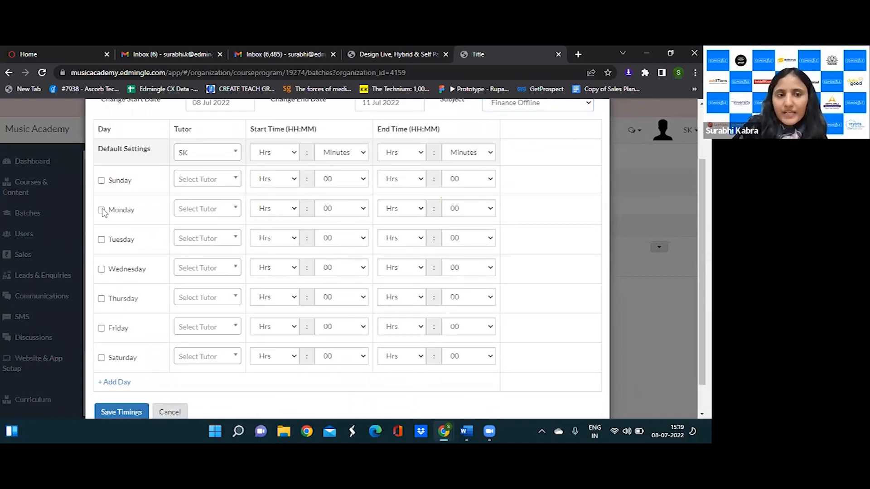
left_click(101, 269)
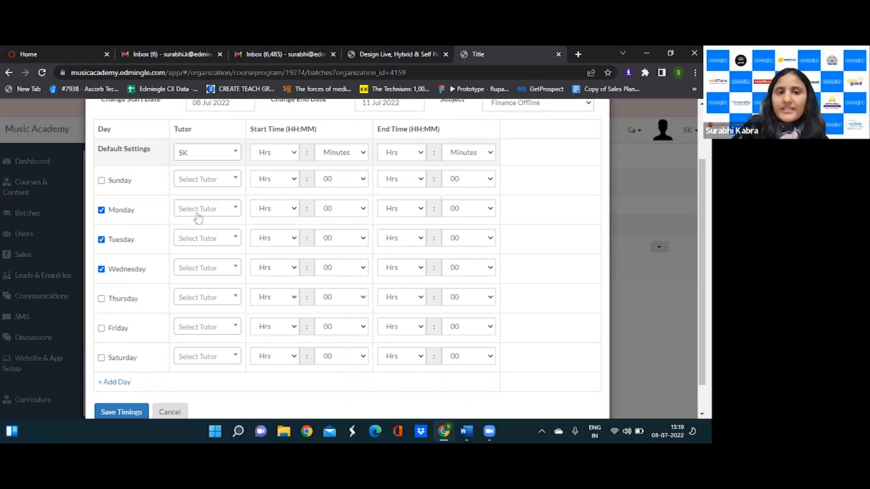
Step: Assign the listed tutor to the Sunday, Monday, Tuesday and Wednesday rows of the Finance Offline schedule
left_click(216, 159)
left_click(212, 188)
left_click(208, 180)
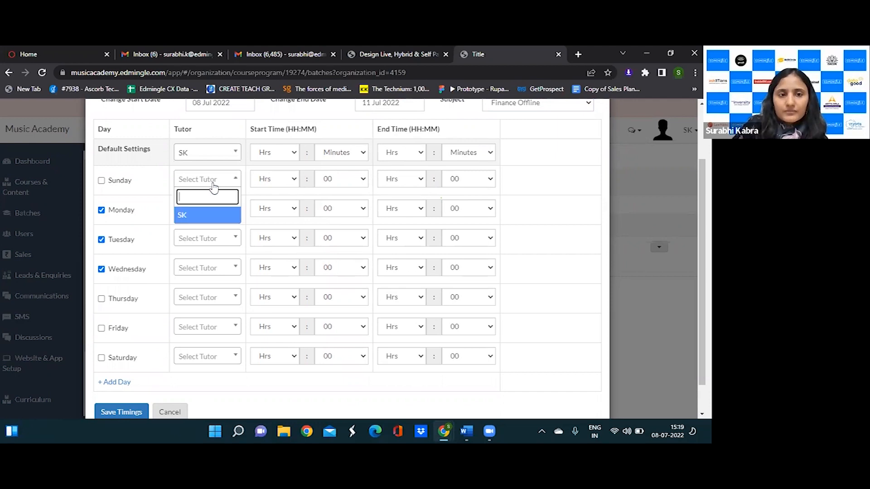
left_click(211, 216)
left_click(210, 209)
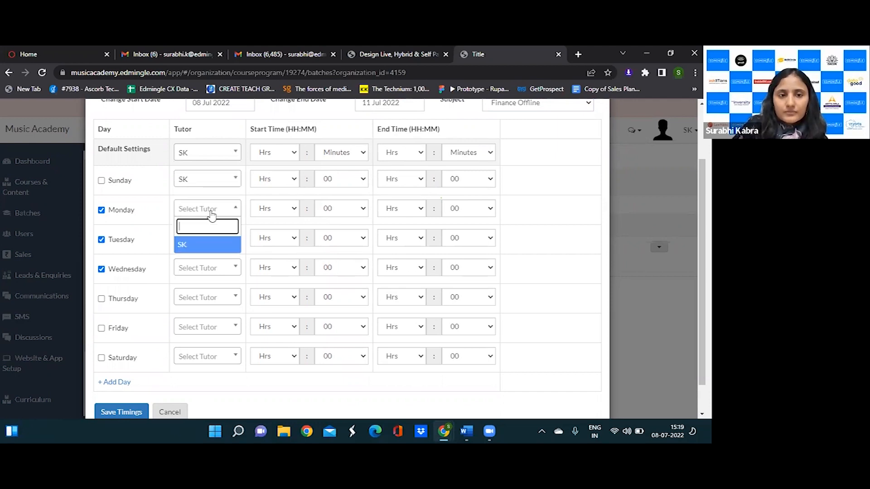
left_click(207, 244)
left_click(203, 274)
left_click(204, 270)
left_click(203, 305)
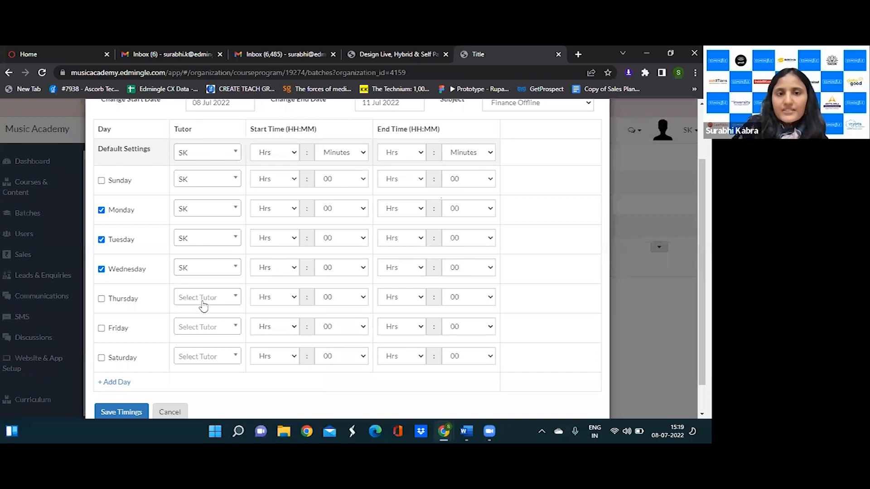
Step: Set the default class time to 02 PM to 03 PM for all days, save the timings and close the schedule
left_click(284, 154)
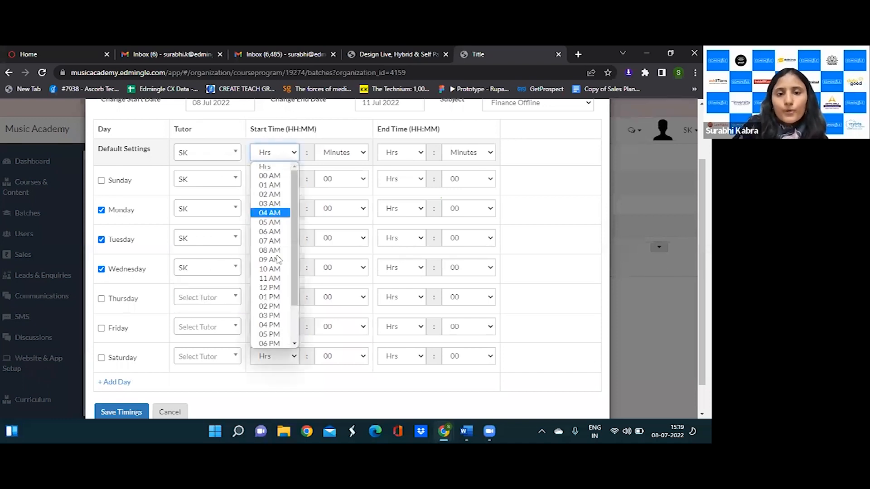
left_click(270, 306)
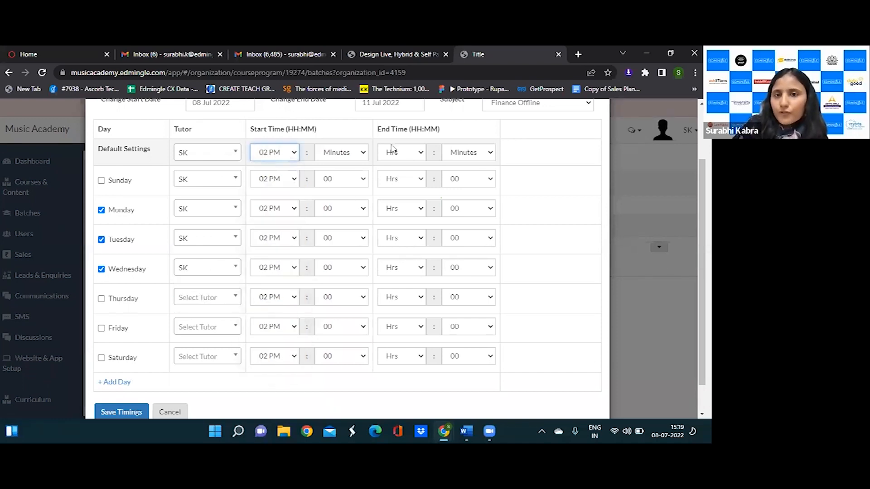
left_click(407, 154)
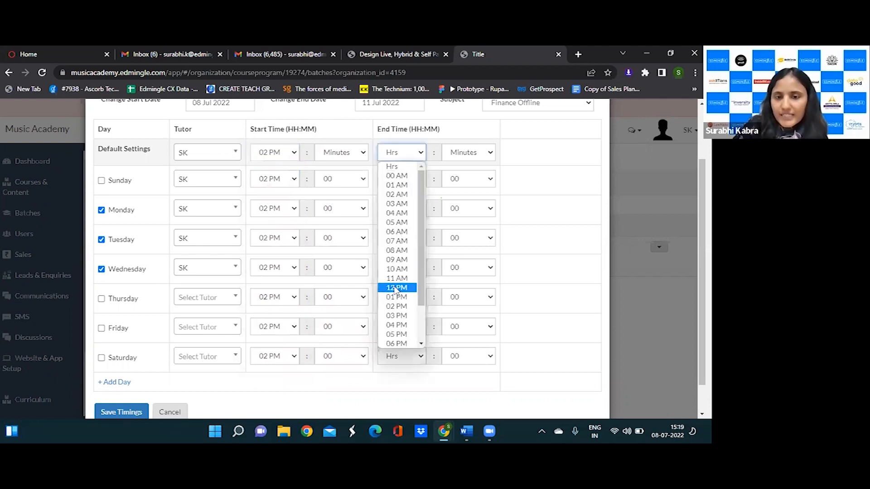
left_click(397, 316)
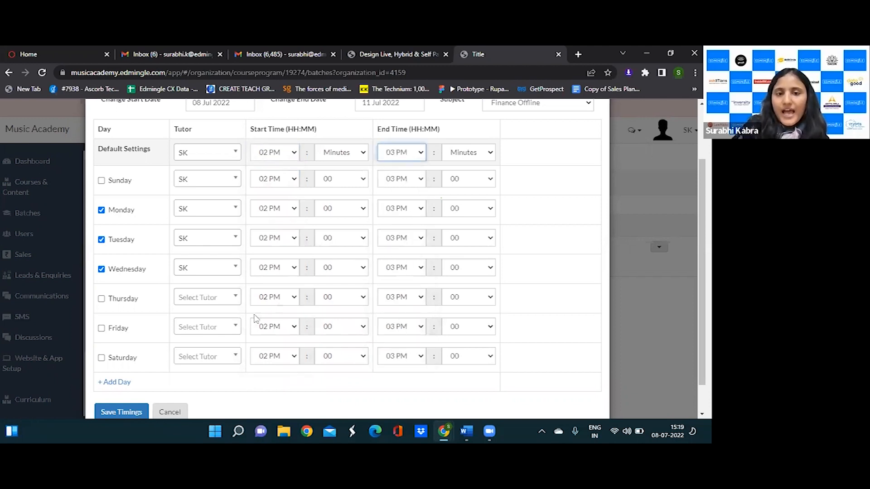
scroll(227, 336, "down", 1)
left_click(108, 386)
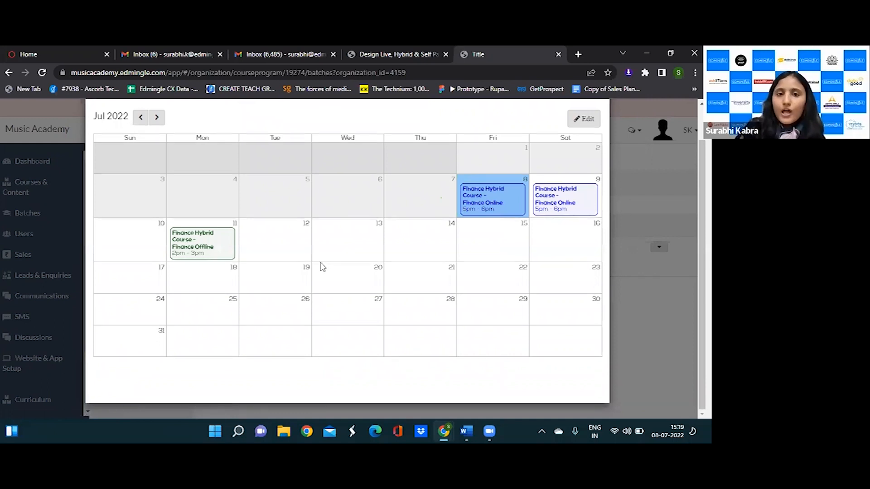
left_click(599, 114)
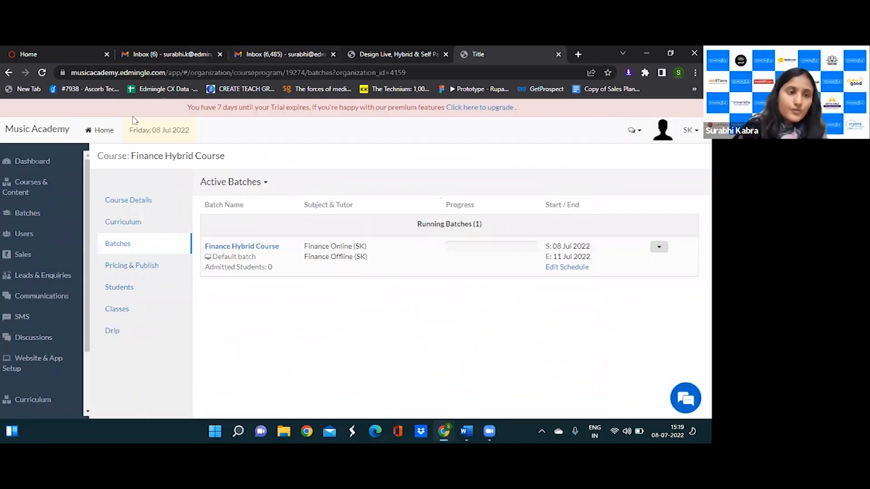
Step: Open the dashboard and review the daily class lists from 08 Jul 2022 through 11 Jul 2022
left_click(72, 162)
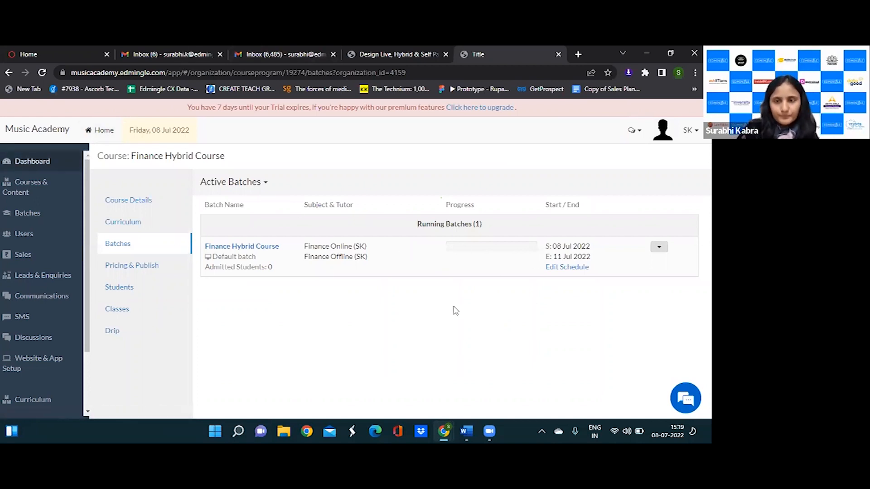
scroll(320, 290, "down", 10)
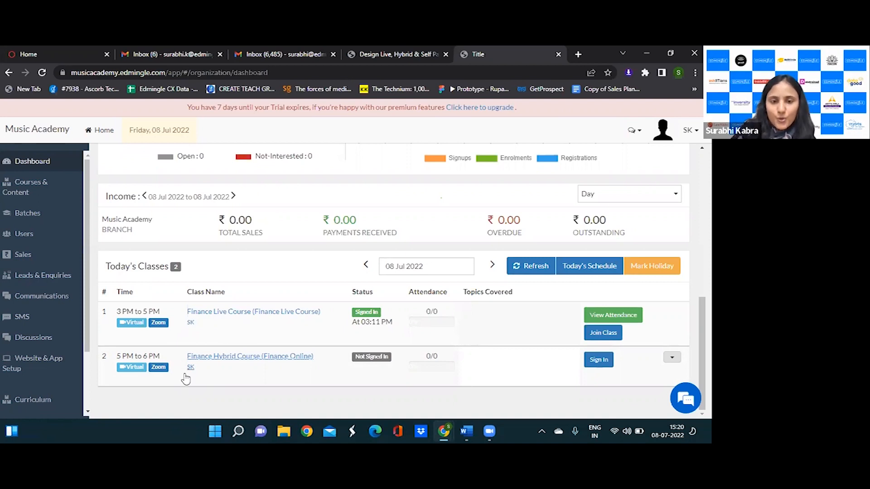
left_click(321, 378)
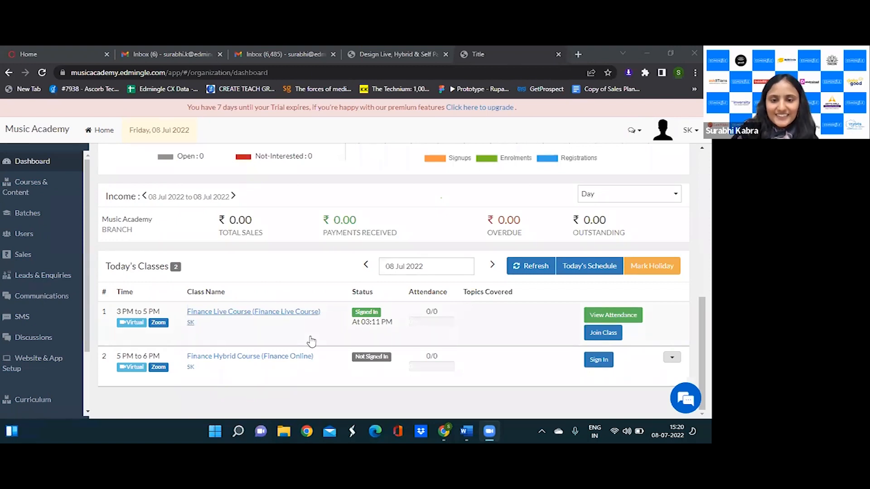
left_click(702, 315)
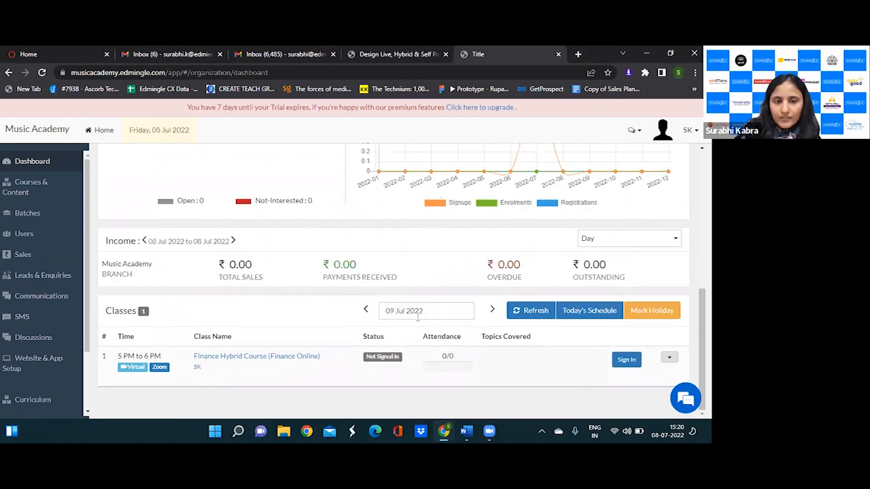
left_click(493, 312)
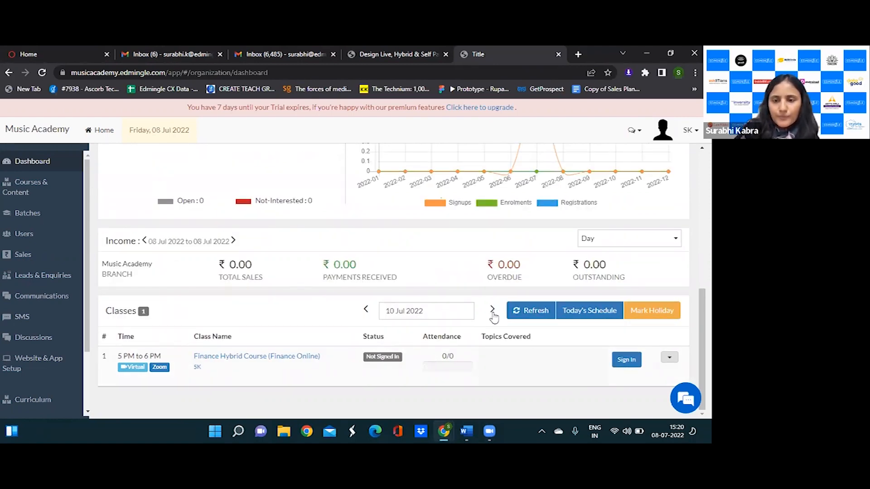
left_click(492, 312)
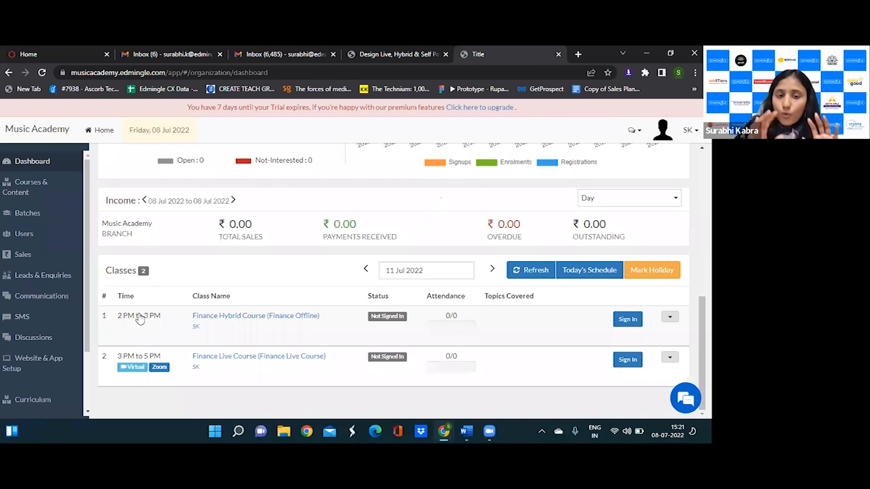
Step: Check the sign-in options of the 11 Jul 2022 Finance Offline class and update it to be a virtual class
left_click(623, 320)
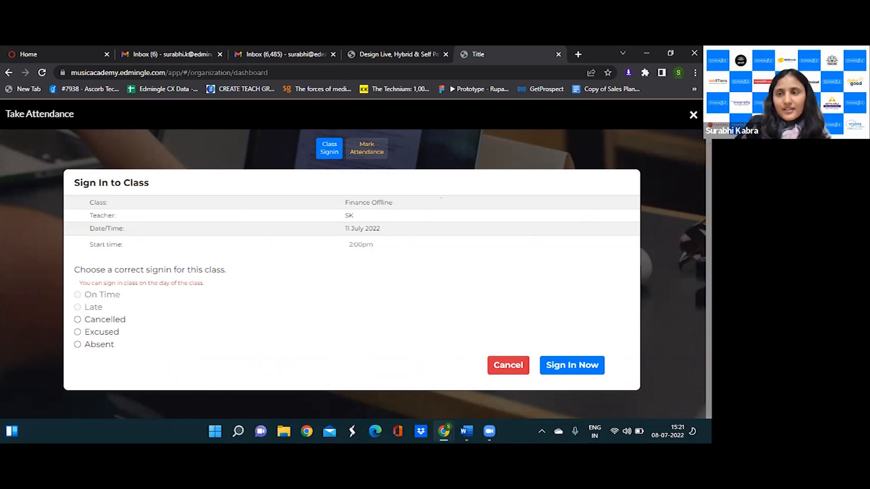
left_click(693, 115)
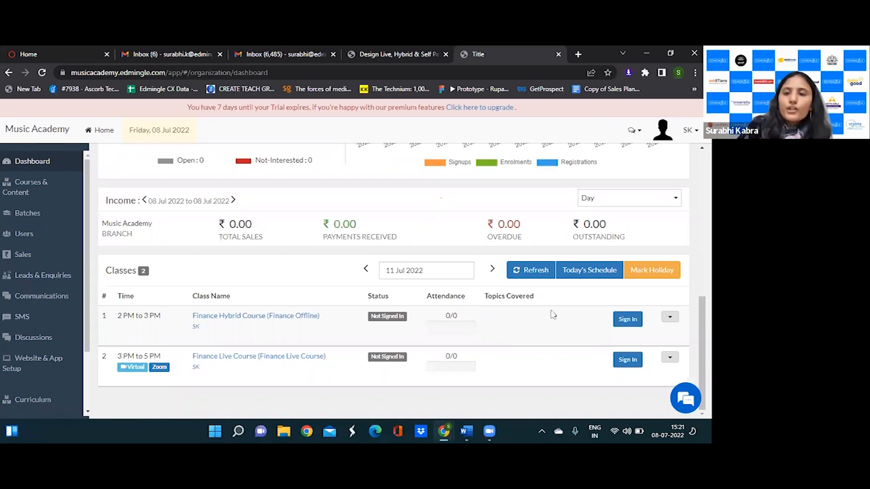
left_click(670, 319)
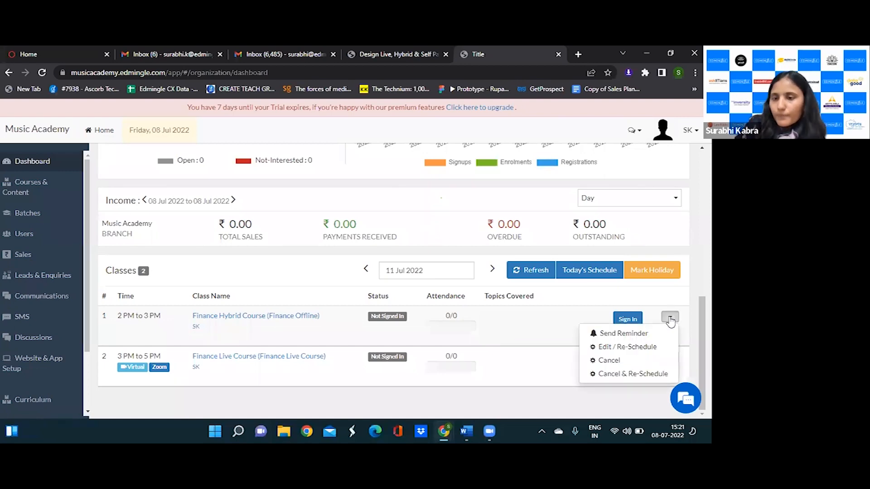
left_click(627, 347)
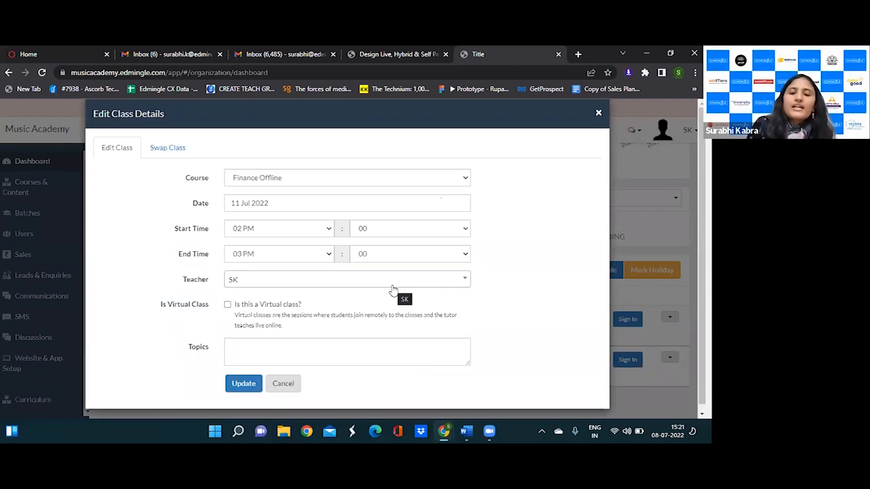
left_click(228, 305)
scroll(292, 341, "down", 1)
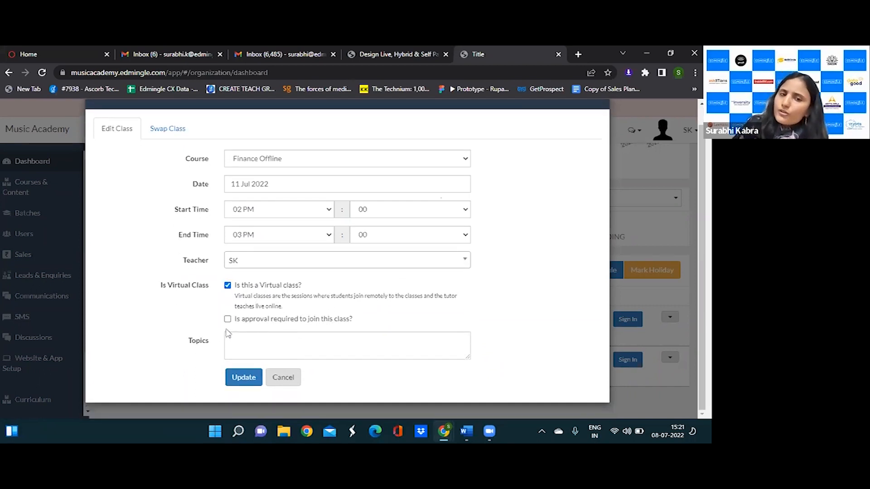
left_click(259, 342)
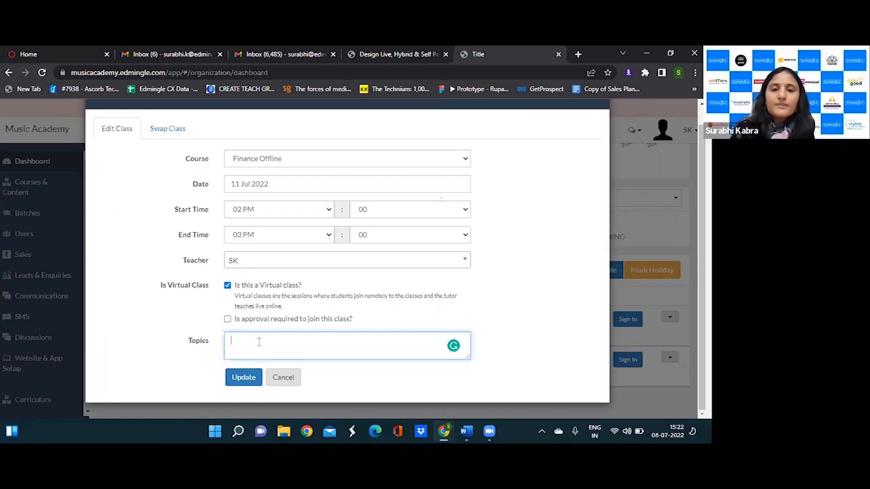
left_click(255, 373)
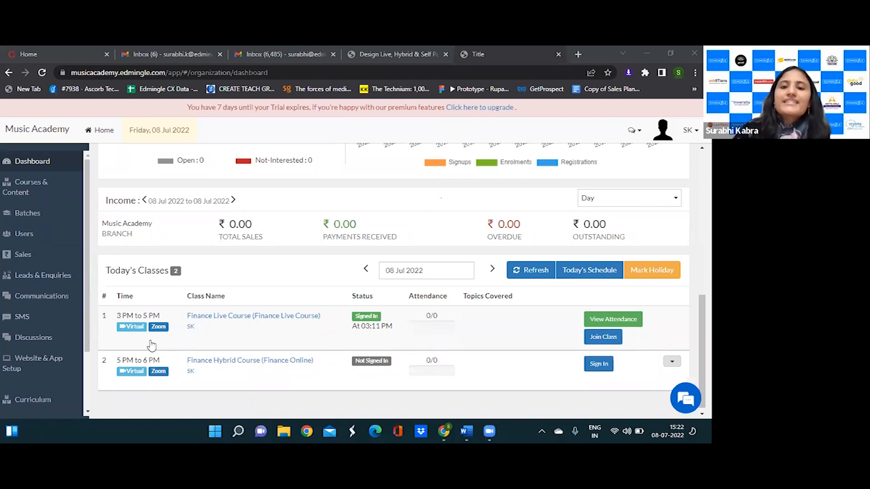
Step: Create a new online-only course named Finance Self Paced Course
left_click(46, 204)
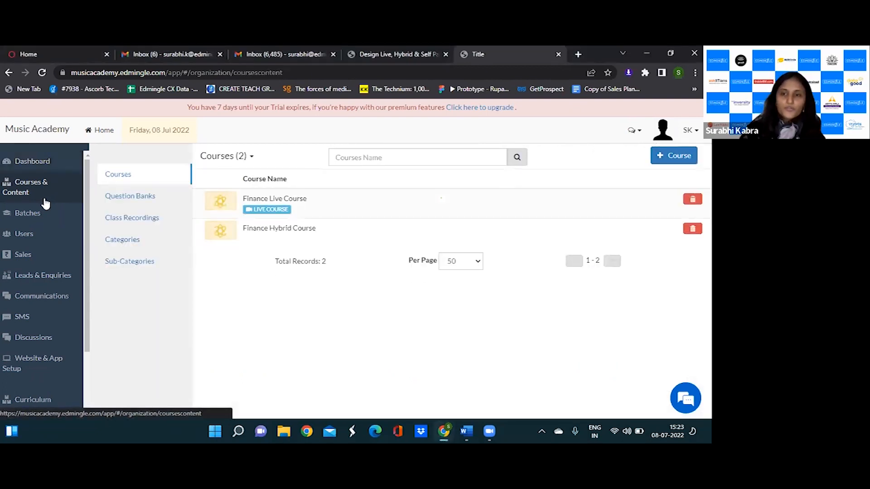
left_click(662, 164)
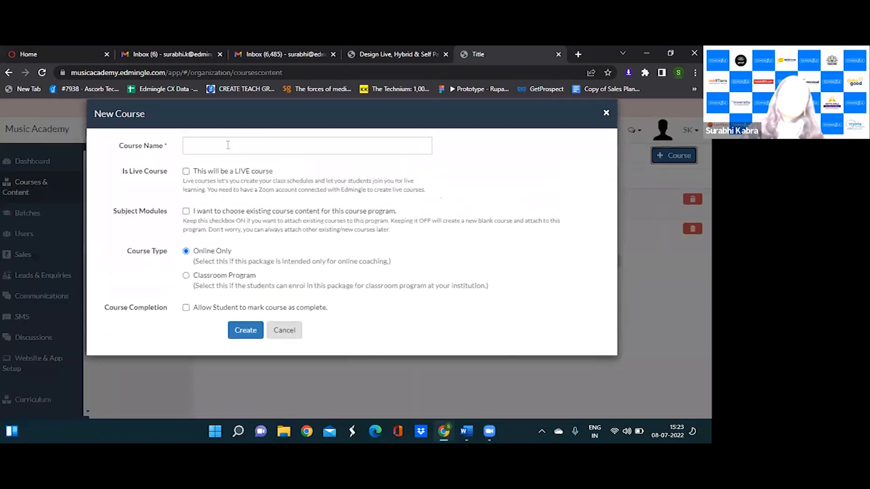
left_click(228, 145)
type("F")
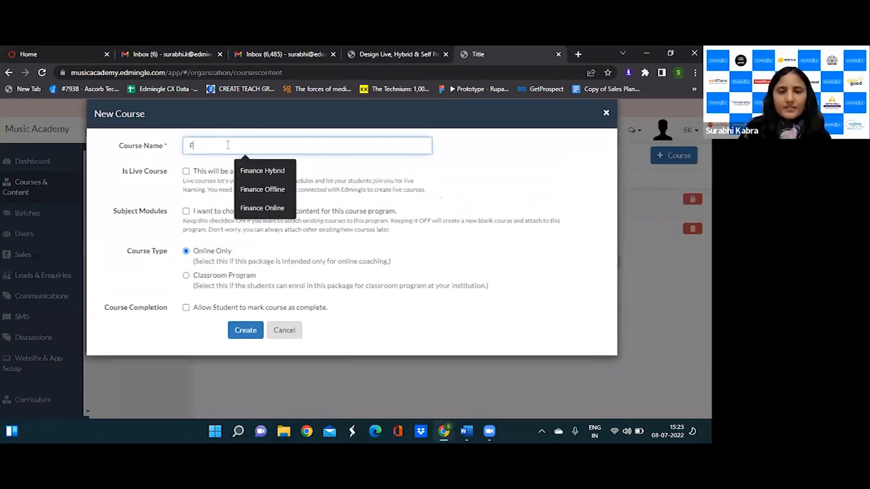
type("inance S")
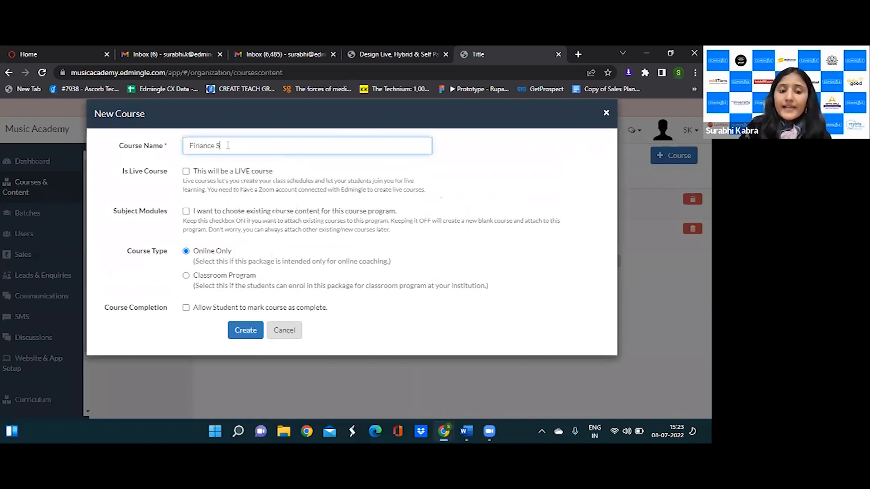
type("lelf Paced ")
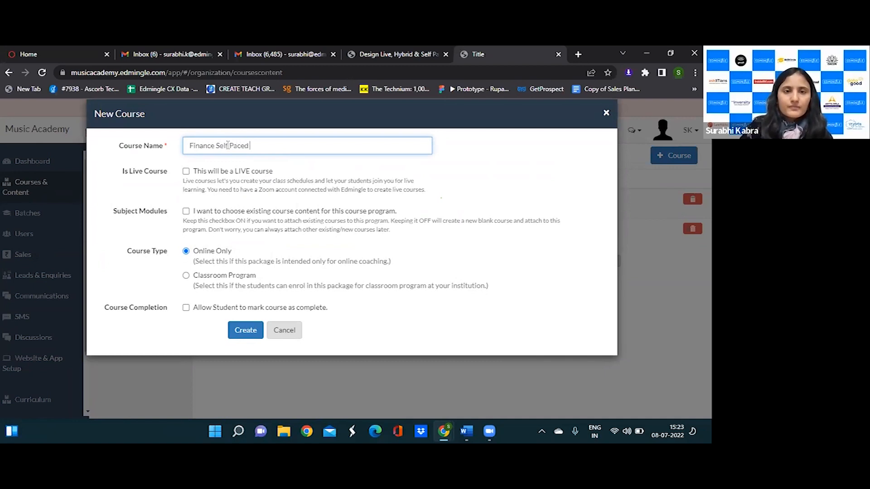
type("Course")
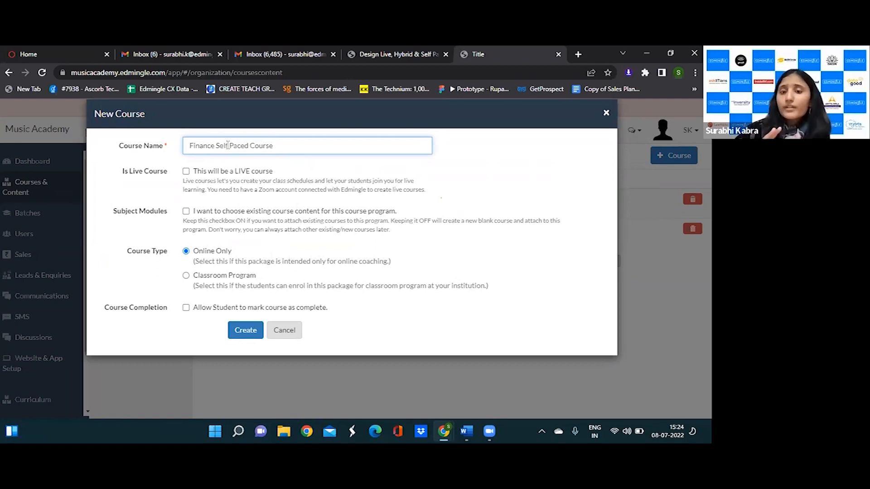
left_click(245, 326)
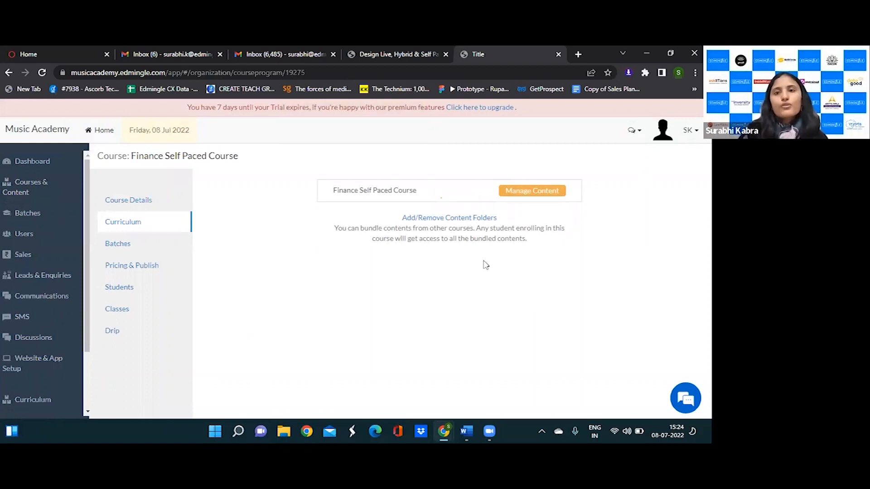
Step: Open the new course's content, skip the tour and create a prerequisite section named Module 1
left_click(528, 192)
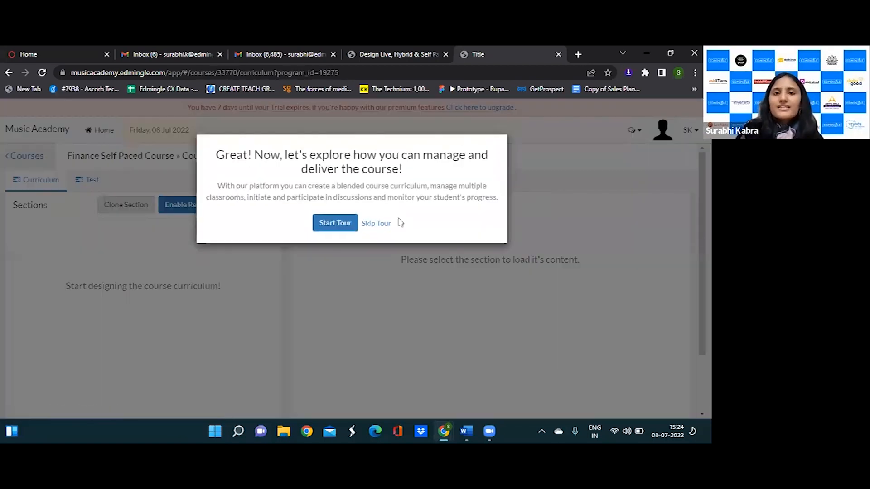
left_click(386, 226)
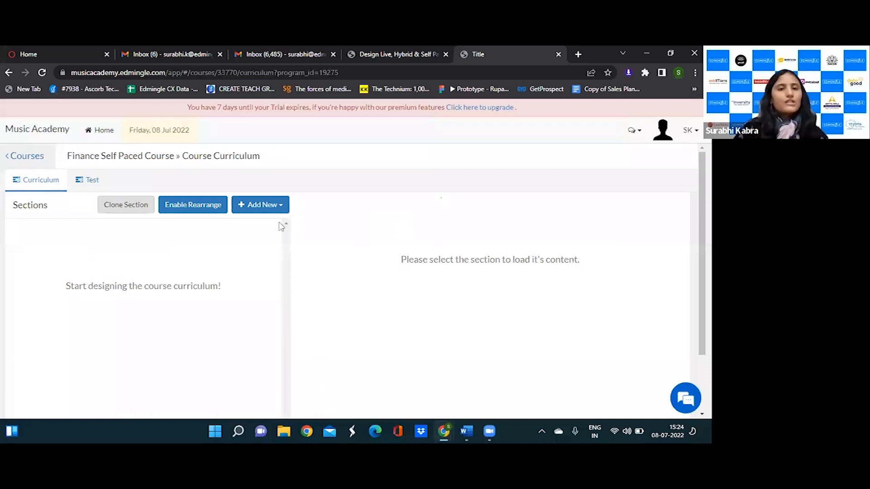
left_click(263, 214)
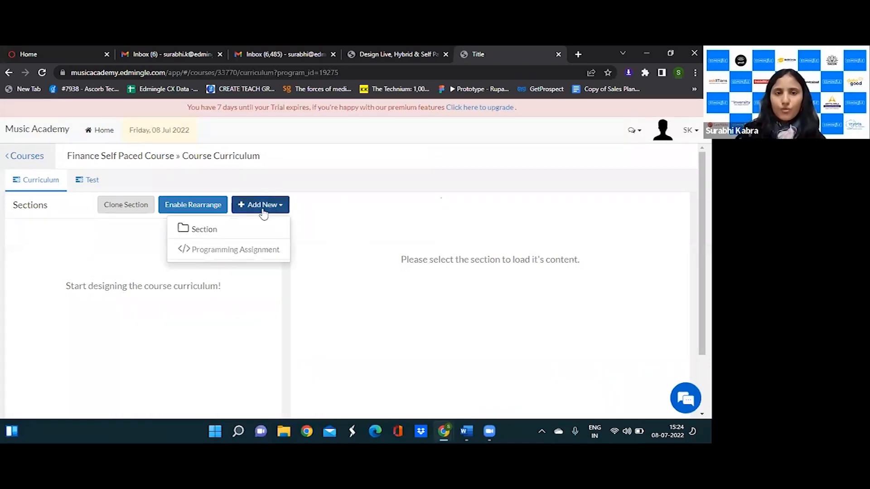
left_click(230, 229)
left_click(304, 146)
type("Module 1")
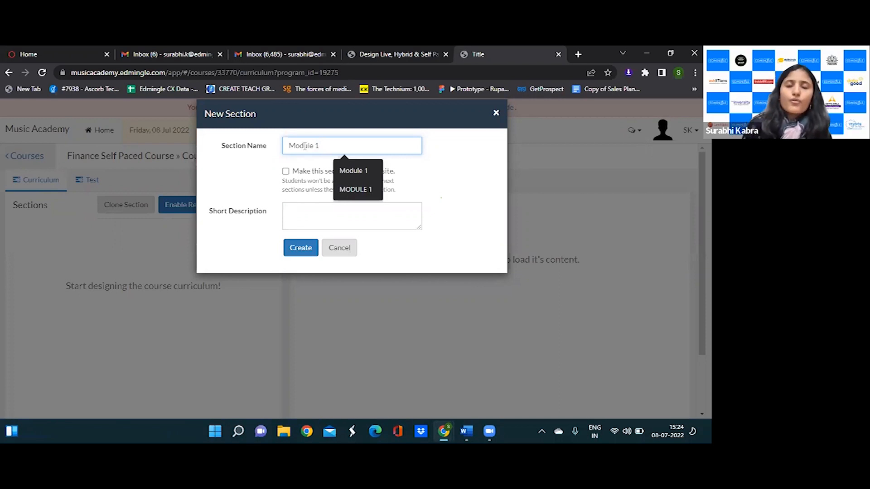
left_click(248, 195)
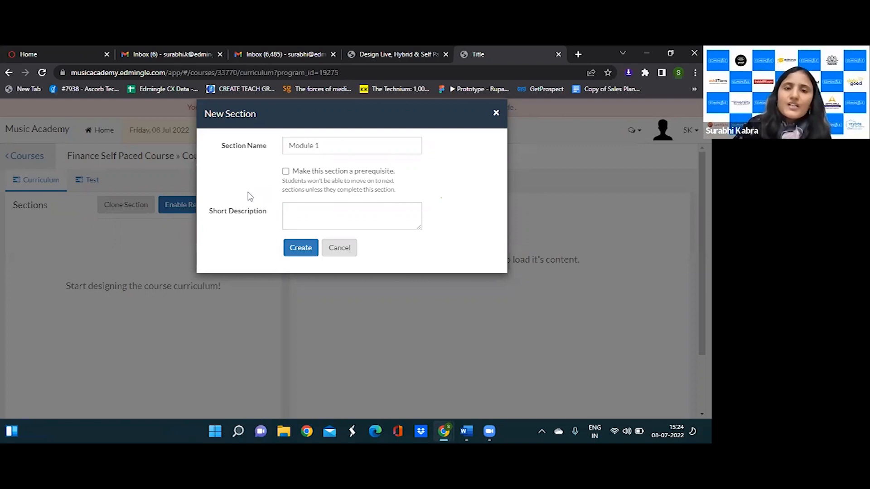
left_click(286, 173)
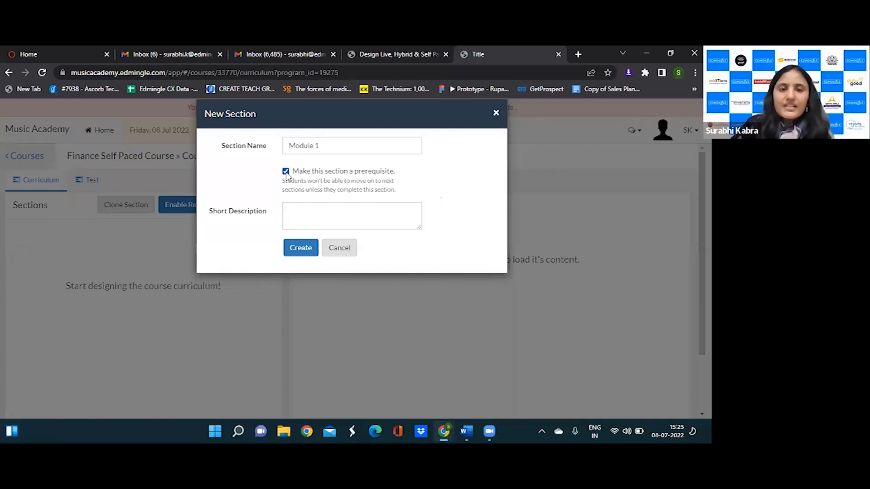
left_click(302, 248)
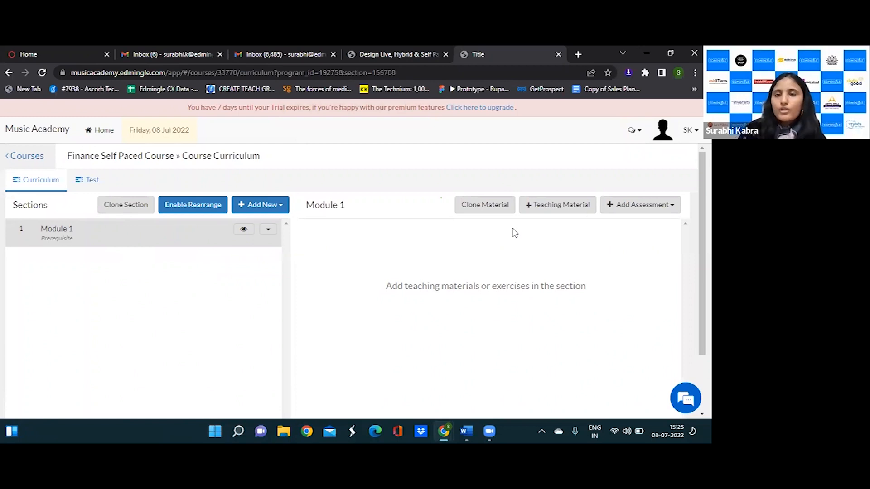
Step: Start a new teaching material in Module 1 and examine the Video, Other File, External URL and Text/HTML source options
left_click(576, 206)
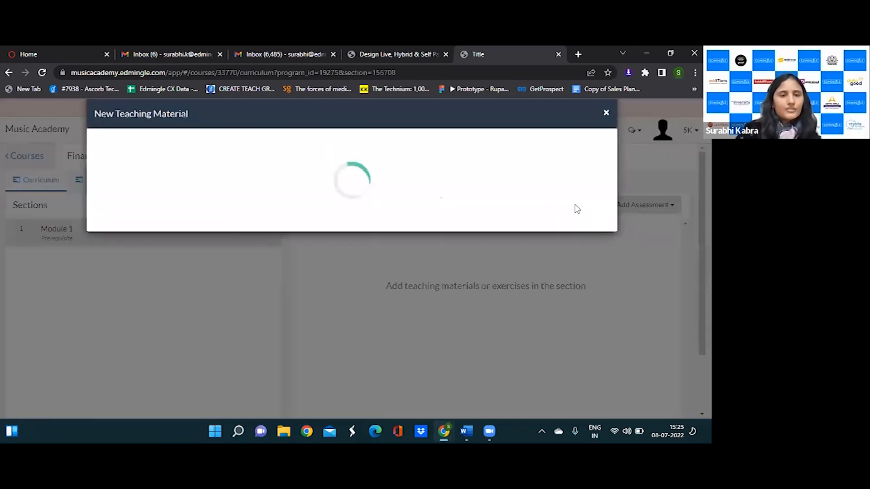
left_click(250, 195)
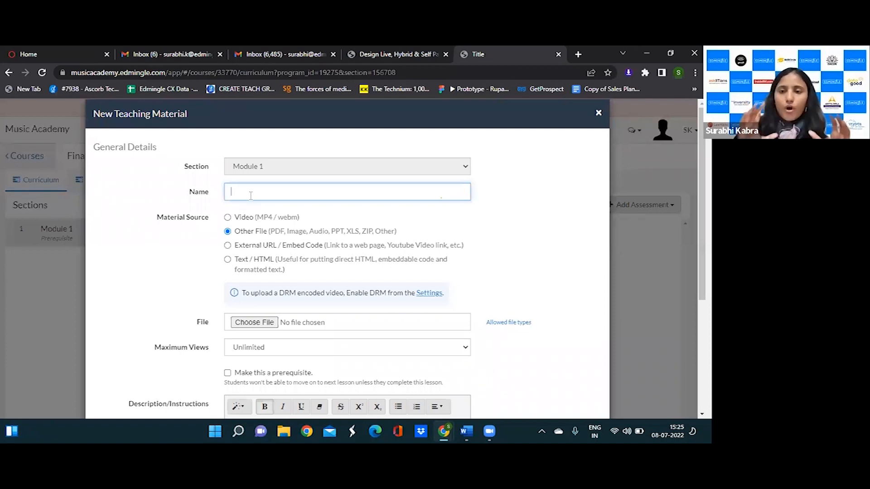
left_click(235, 218)
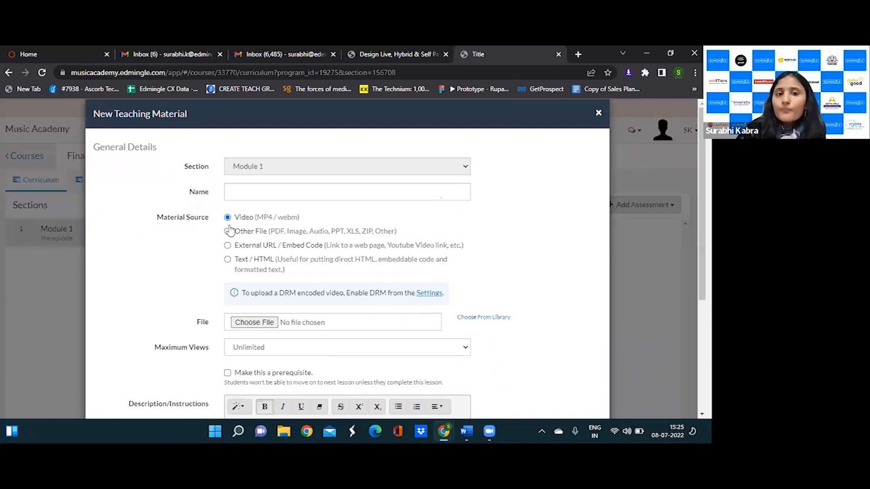
left_click(228, 232)
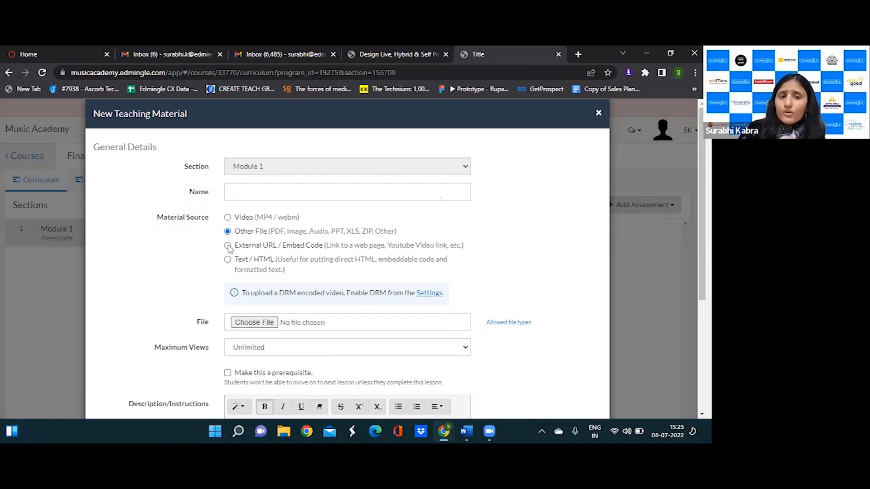
left_click(228, 246)
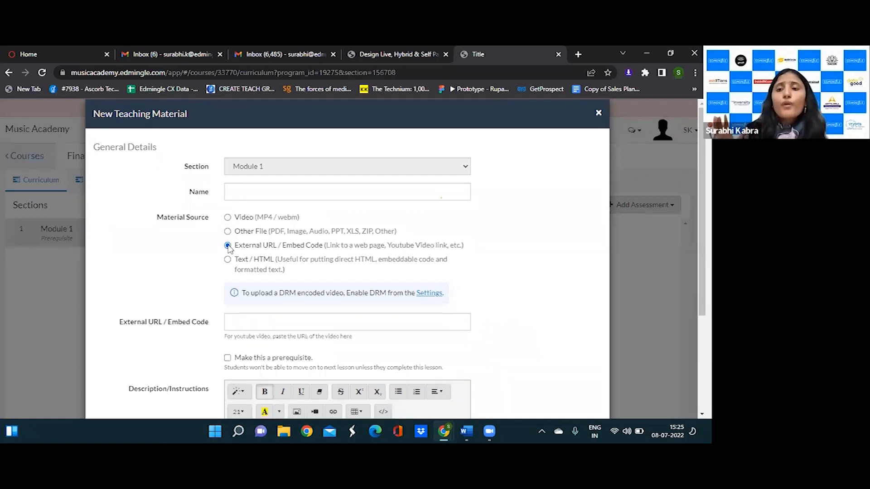
left_click(249, 325)
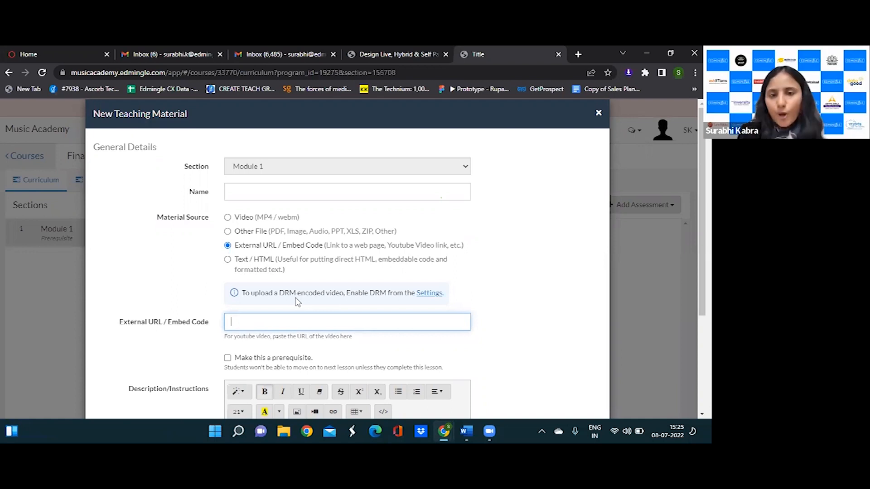
left_click(227, 262)
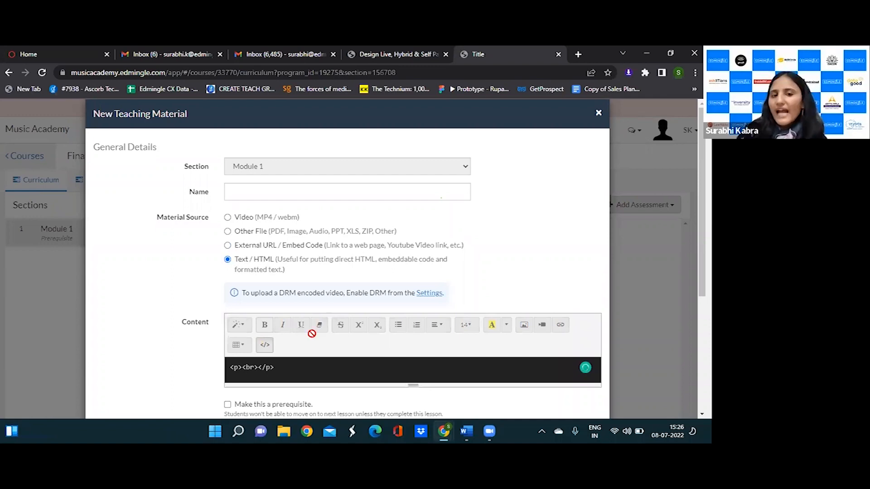
left_click(264, 345)
scroll(321, 304, "down", 5)
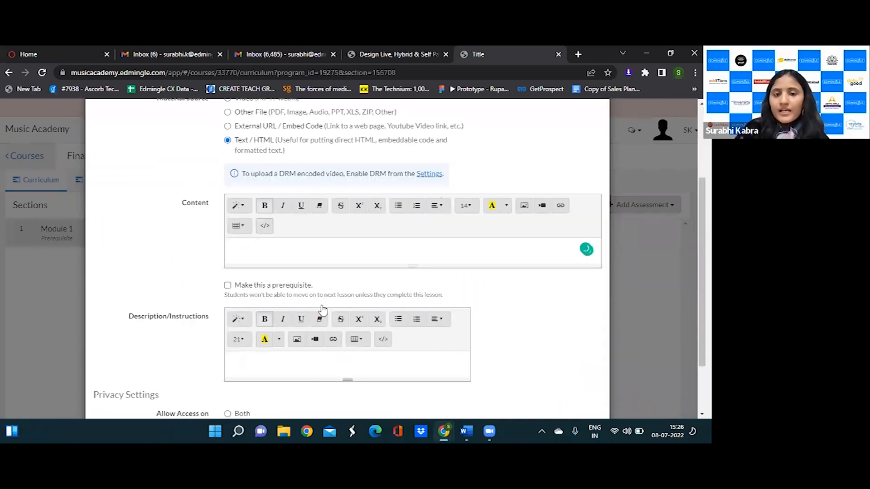
scroll(321, 304, "up", 5)
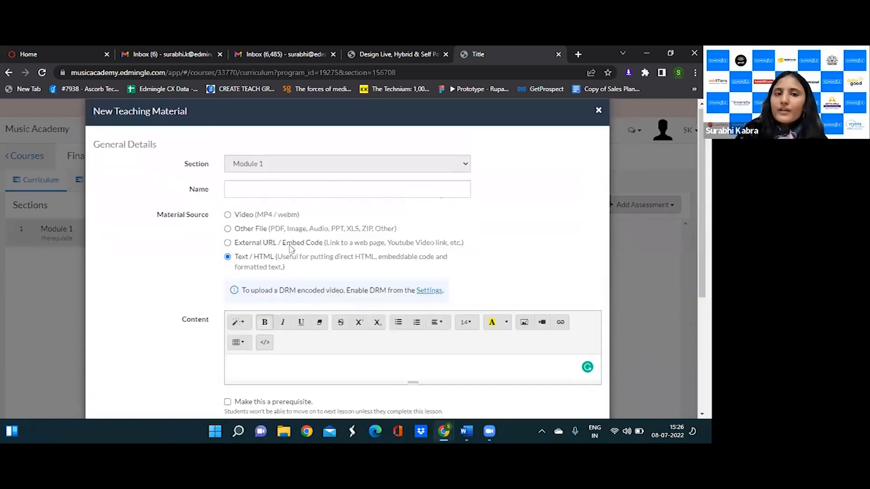
Step: Set the material source to Video, view the video and live class libraries, and return to the material's remaining settings
left_click(228, 215)
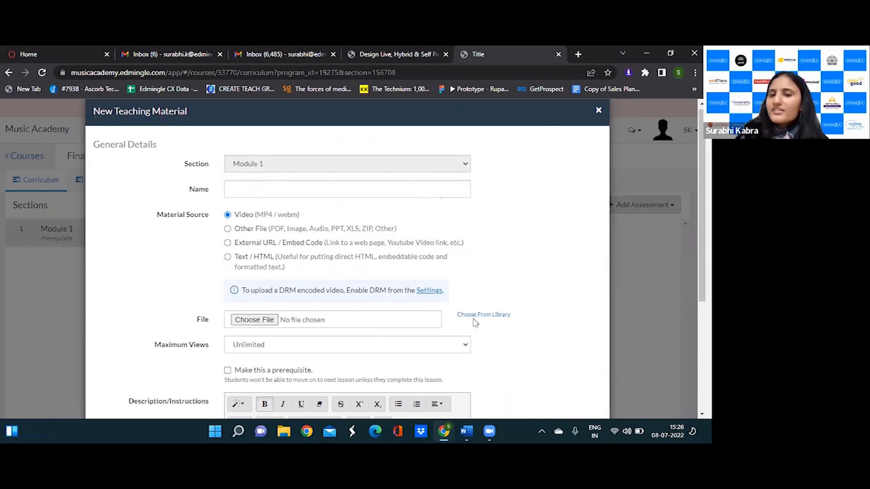
left_click(487, 317)
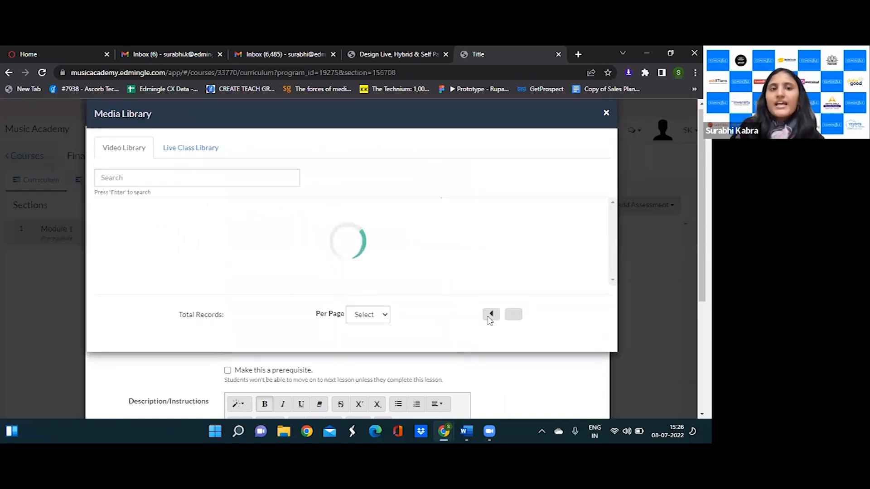
left_click(201, 156)
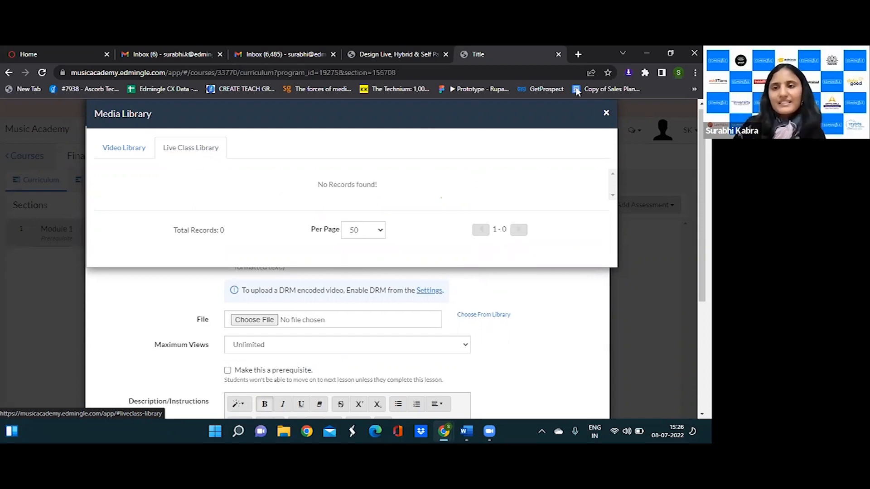
left_click(606, 114)
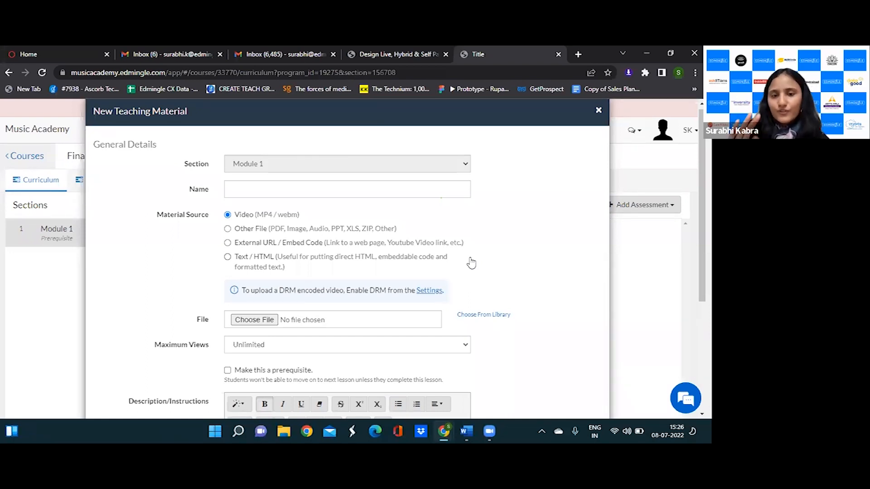
scroll(297, 320, "down", 2)
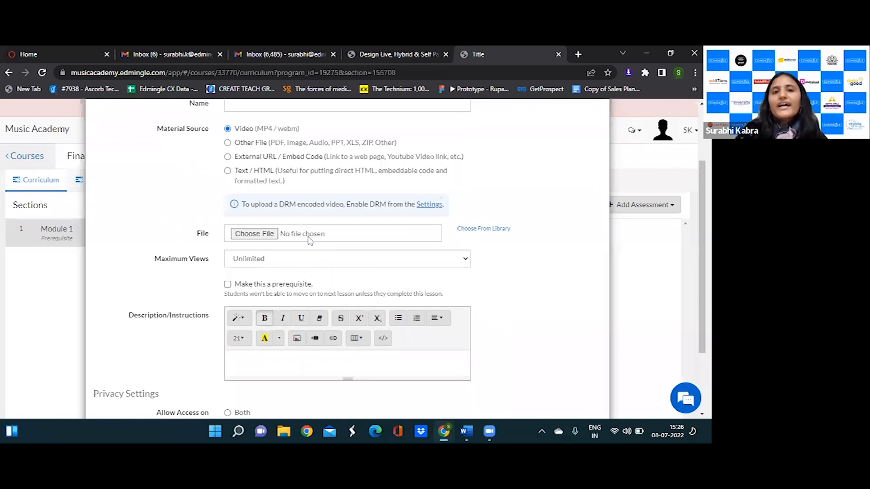
Step: Examine the new material's maximum views, try its Both and App access and download options, and discard the teaching material
left_click(290, 262)
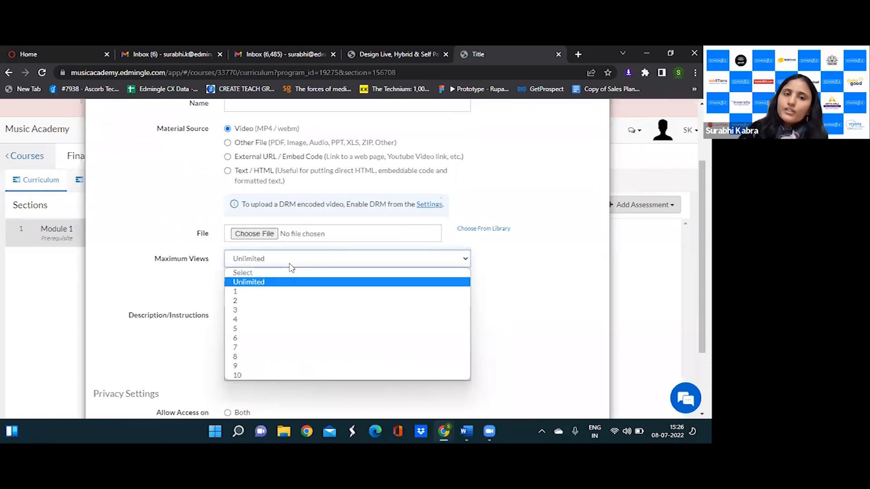
left_click(208, 287)
scroll(247, 317, "down", 2)
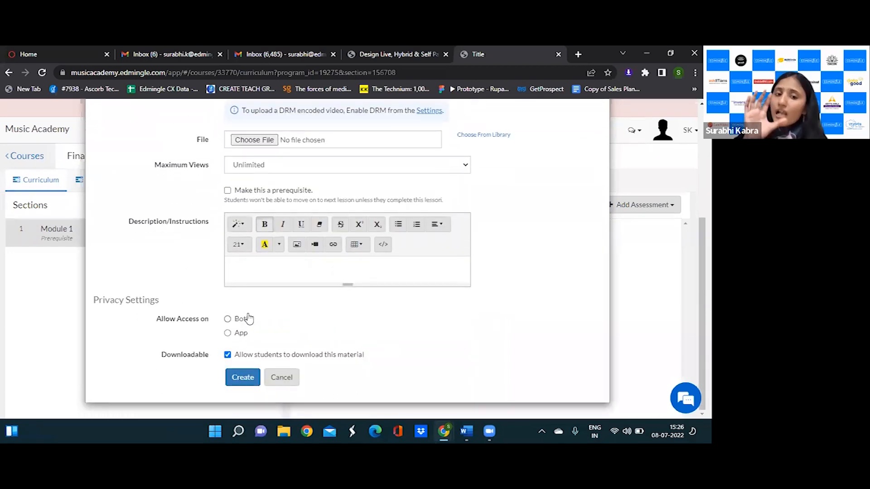
left_click(228, 320)
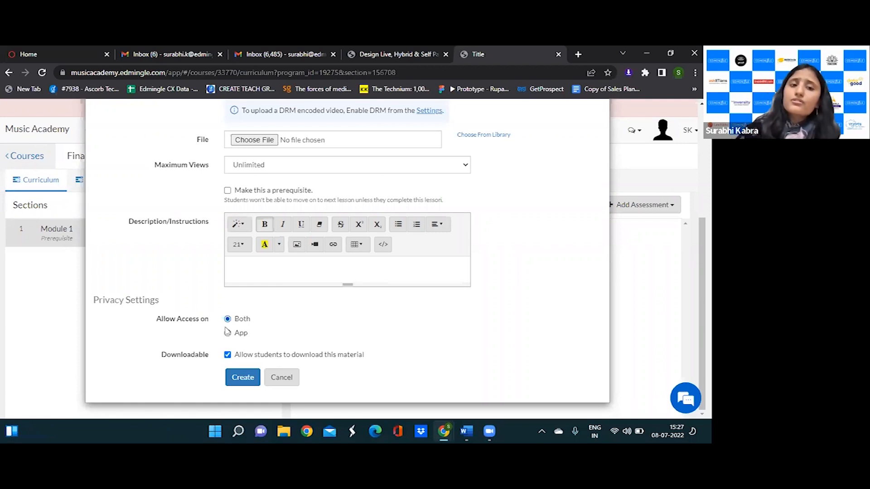
left_click(227, 334)
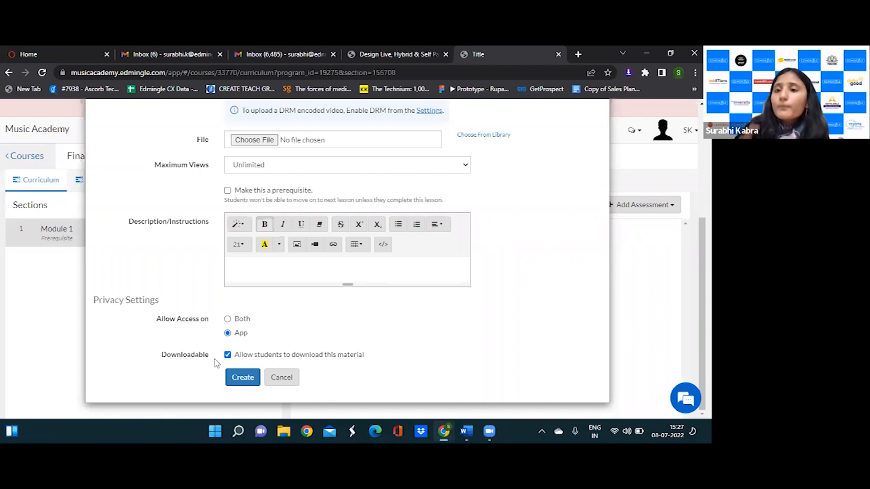
left_click(227, 354)
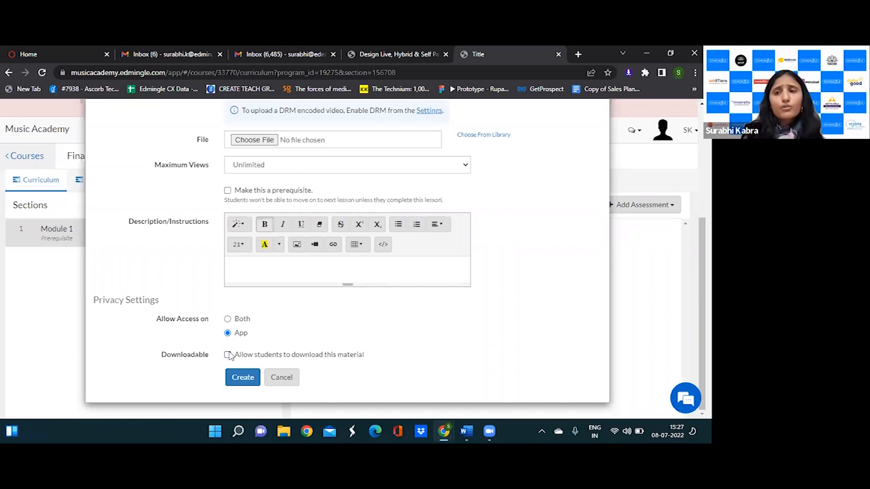
left_click(227, 356)
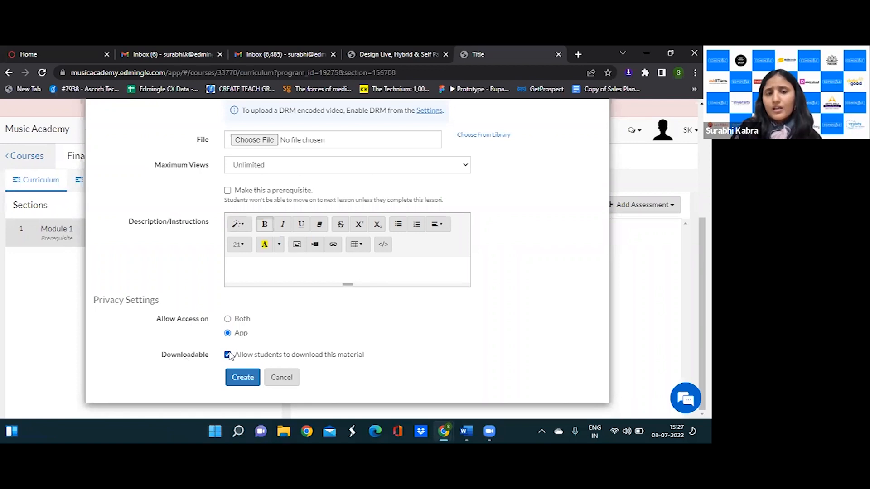
scroll(308, 319, "up", 5)
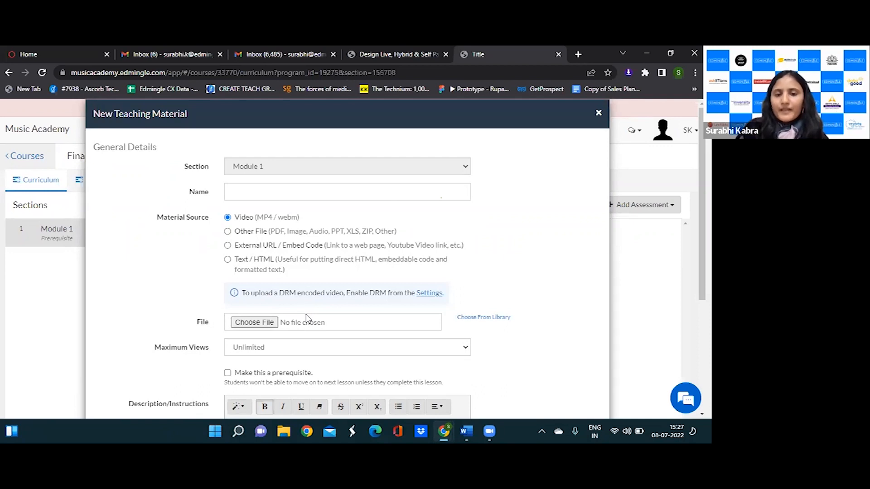
scroll(308, 319, "down", 3)
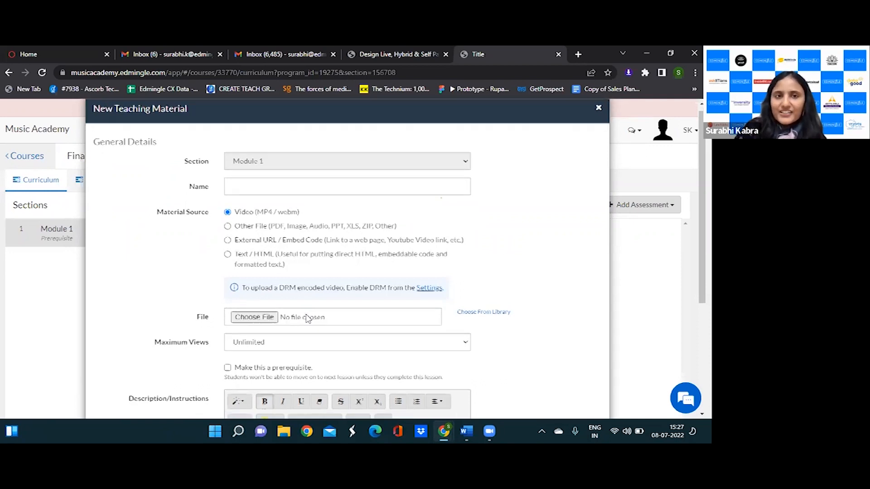
scroll(317, 321, "down", 2)
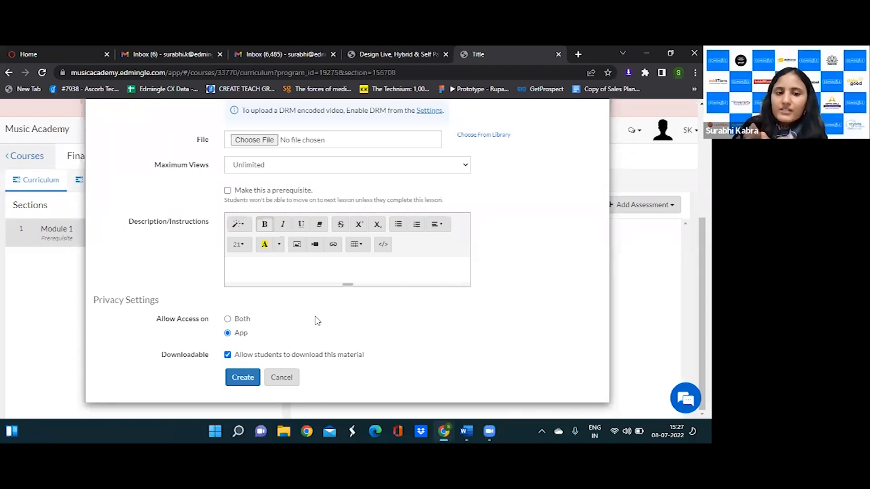
left_click(273, 378)
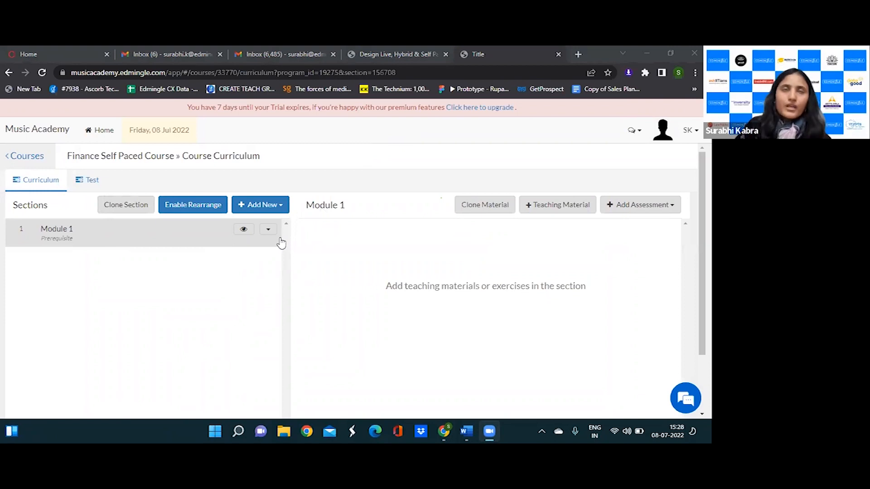
Step: Create a new section named Module 2 in the Finance Self Paced Course curriculum
left_click(255, 208)
left_click(248, 233)
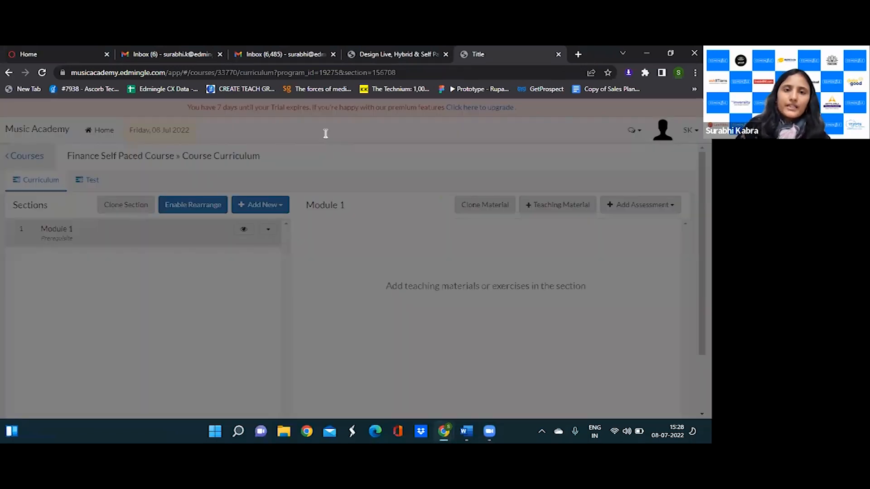
left_click(306, 142)
type("Modulw")
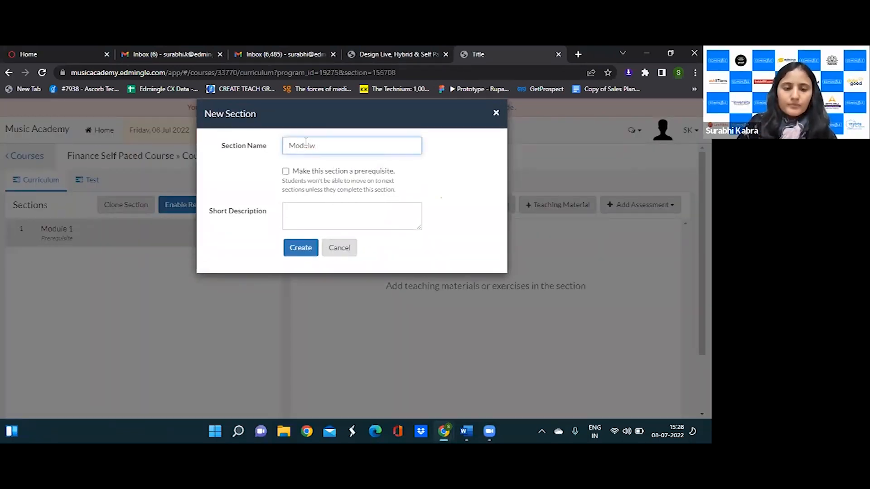
key("BackSpace")
type("e 2")
left_click(299, 247)
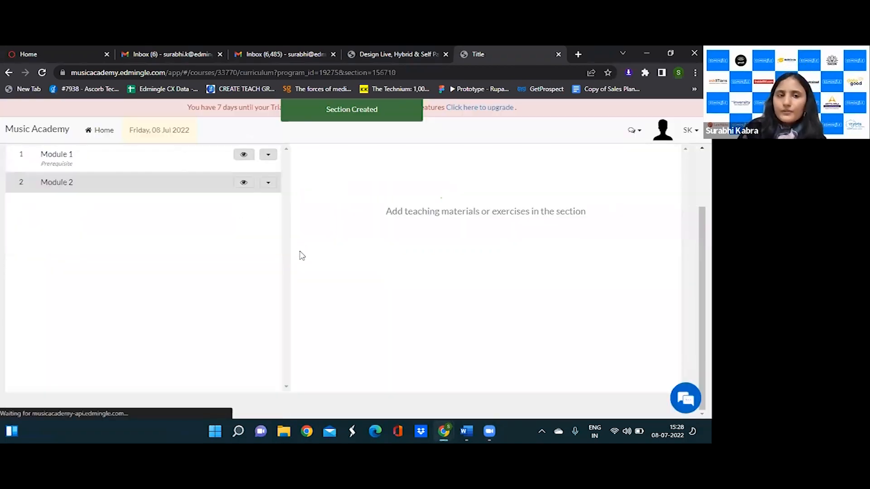
Step: Remove the Finance Self Paced Course batch from Module 2's availability and save the change
scroll(239, 252, "up", 1)
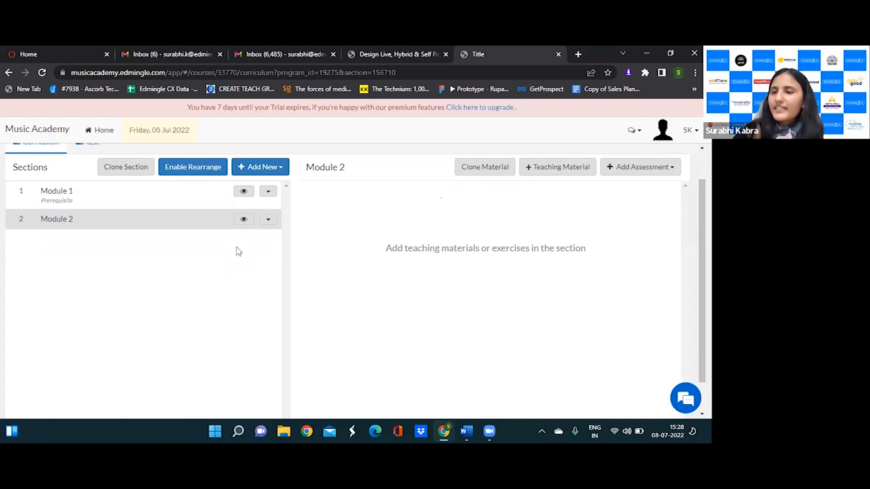
left_click(244, 220)
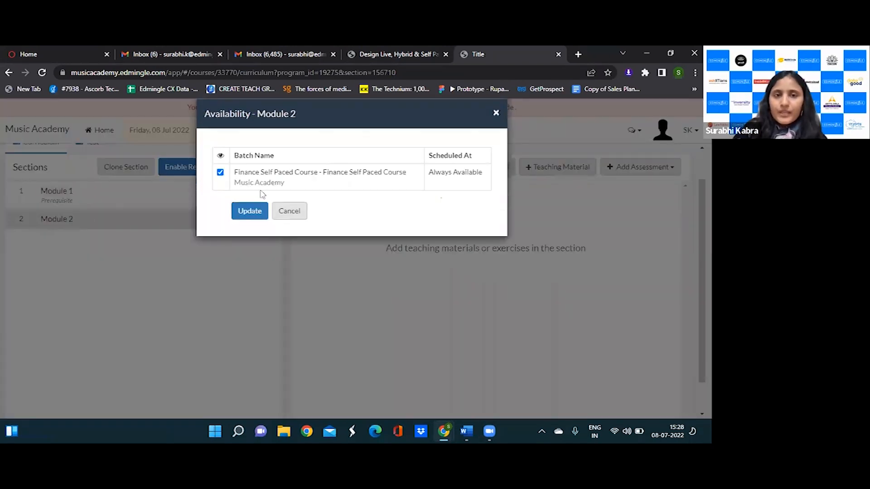
left_click(220, 173)
left_click(240, 209)
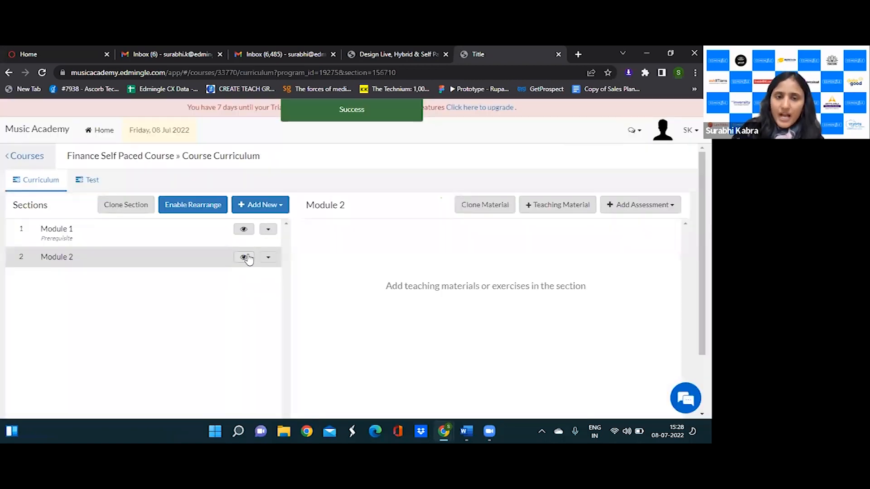
Step: Add the Finance Self Paced Course batch back to Module 2's availability and enable scheduled availability for it
left_click(244, 258)
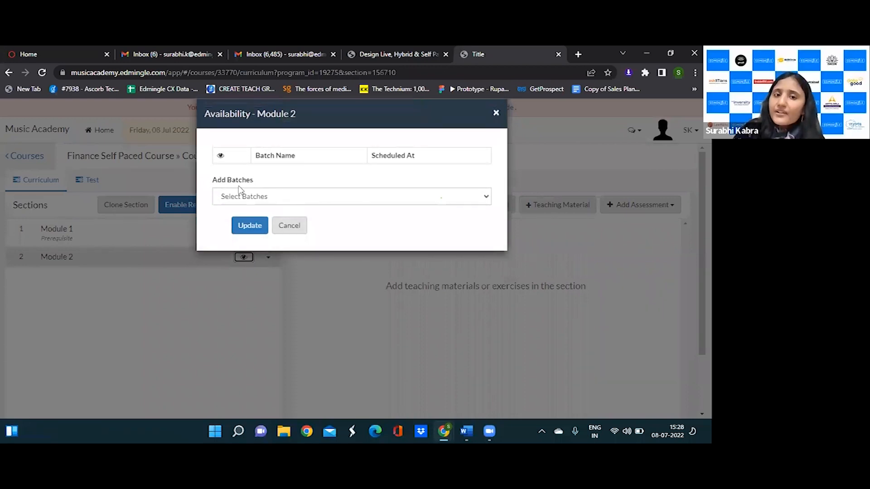
left_click(270, 198)
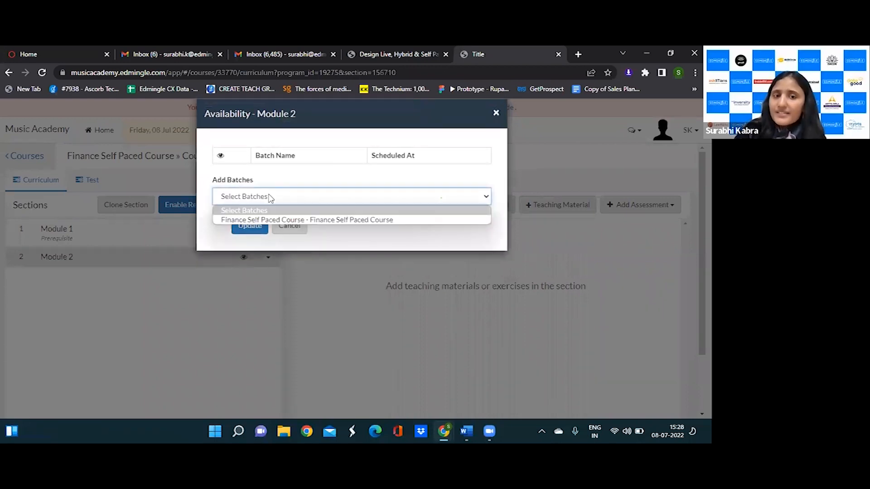
left_click(270, 220)
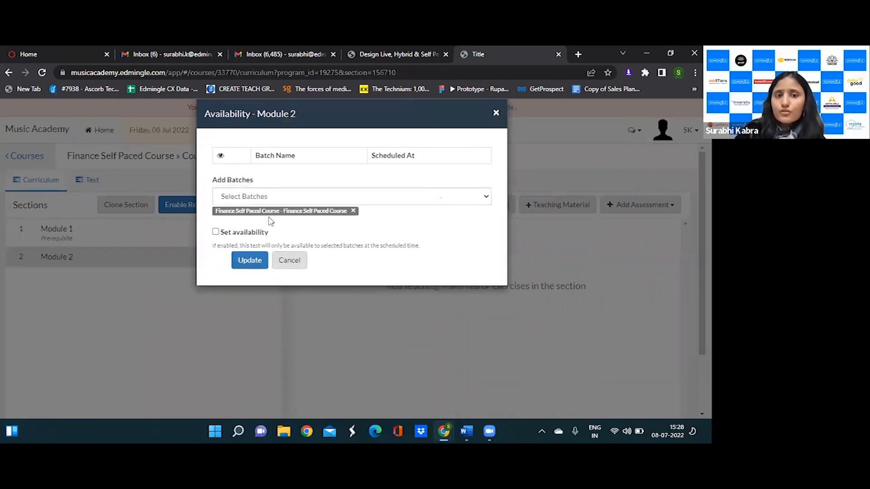
left_click(216, 232)
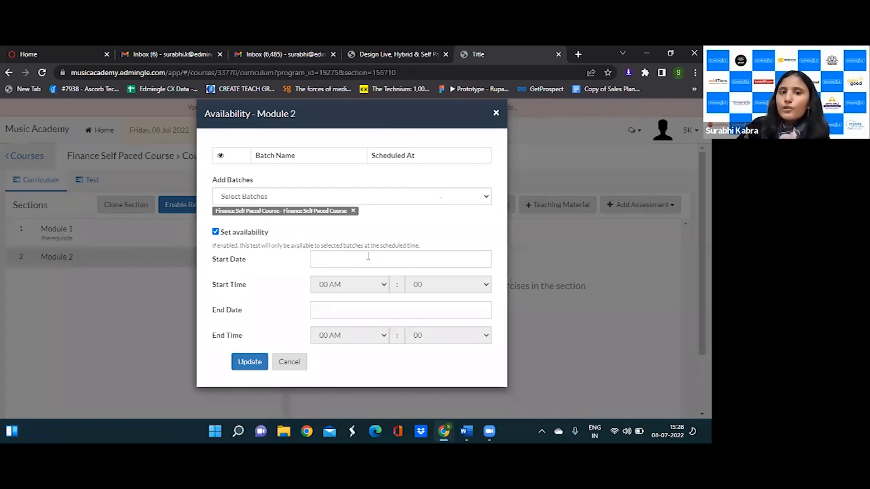
Step: Set Module 2's availability to start on 09 Jul 2022 at 10 AM
left_click(343, 257)
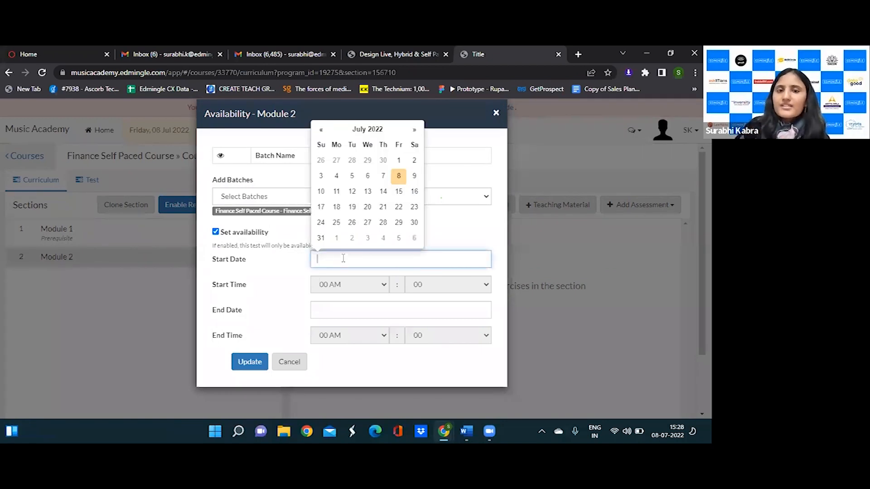
left_click(399, 176)
left_click(367, 258)
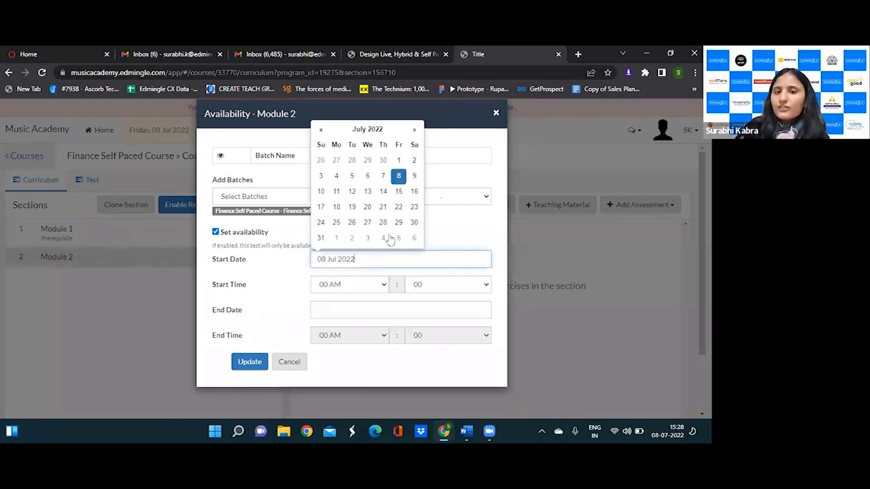
left_click(414, 175)
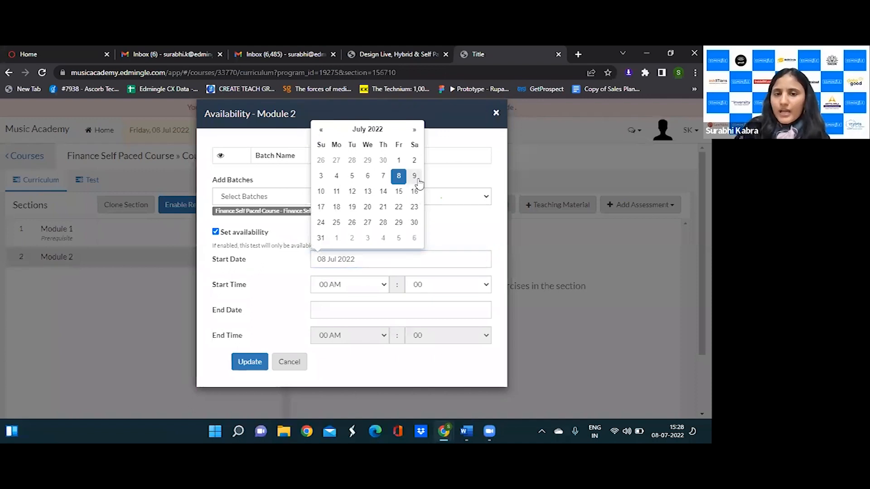
left_click(365, 286)
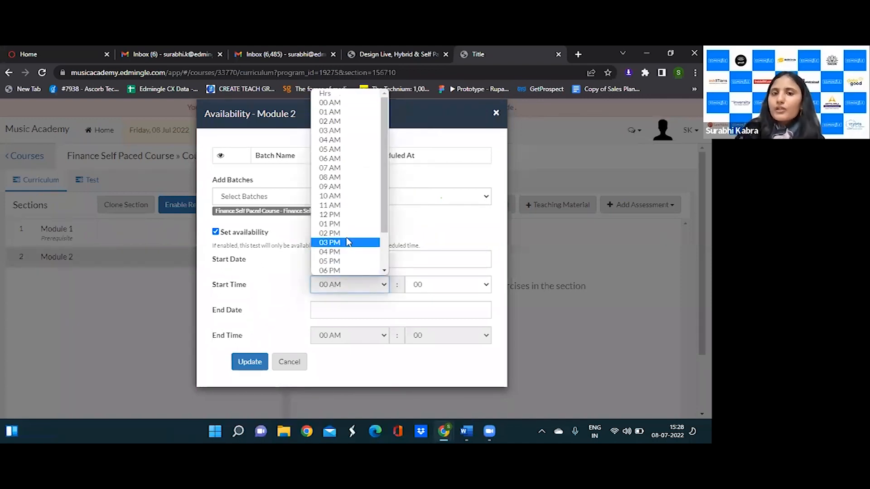
left_click(338, 202)
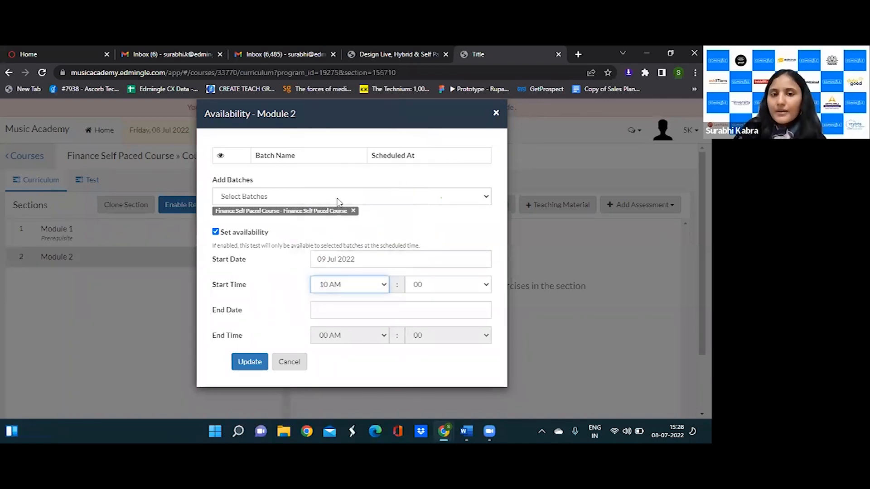
Step: Set Module 2's availability to end on 31 Jul 2022 at 06 PM and save the schedule
left_click(331, 310)
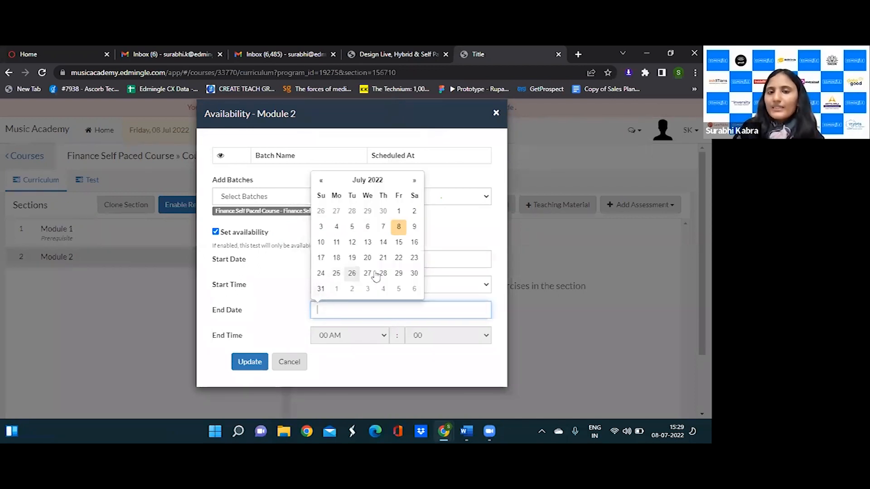
left_click(321, 289)
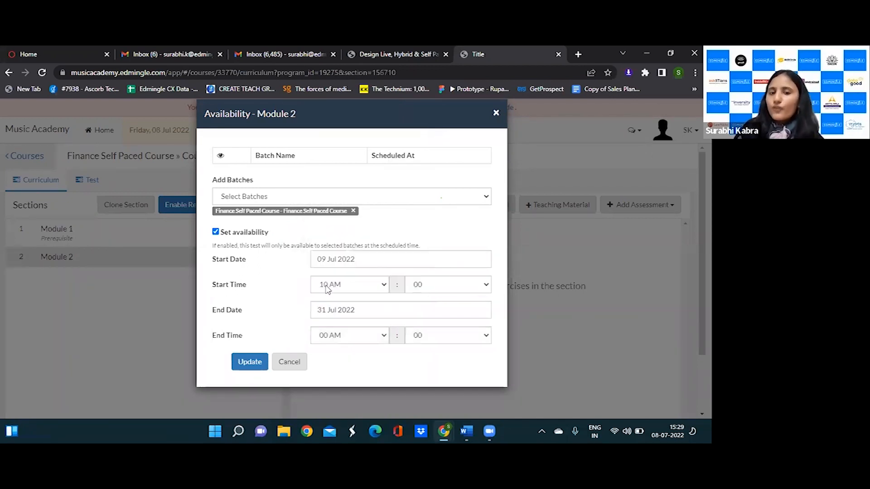
left_click(349, 341)
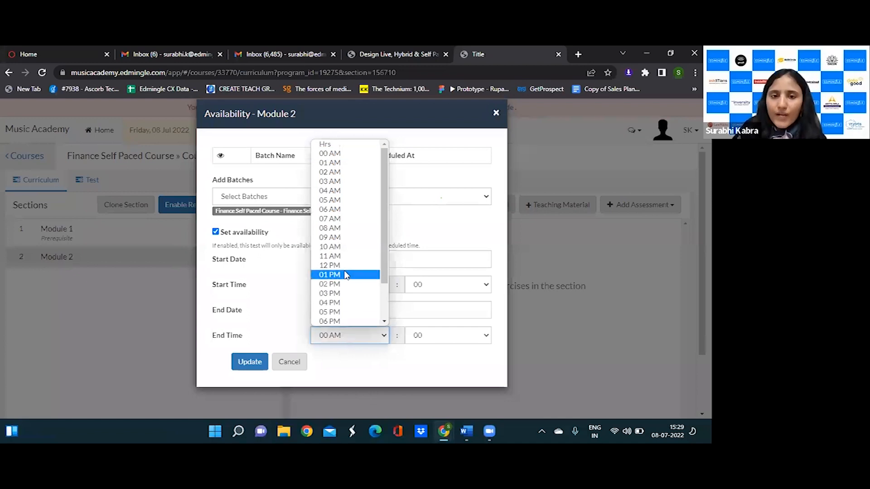
left_click(347, 320)
left_click(256, 363)
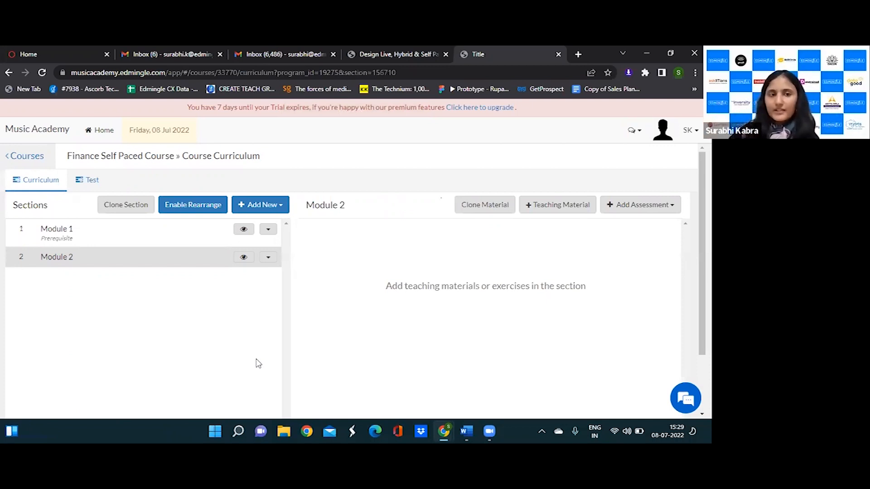
Step: Leave the curriculum and open the drip settings of the Finance Self Paced Course
left_click(96, 139)
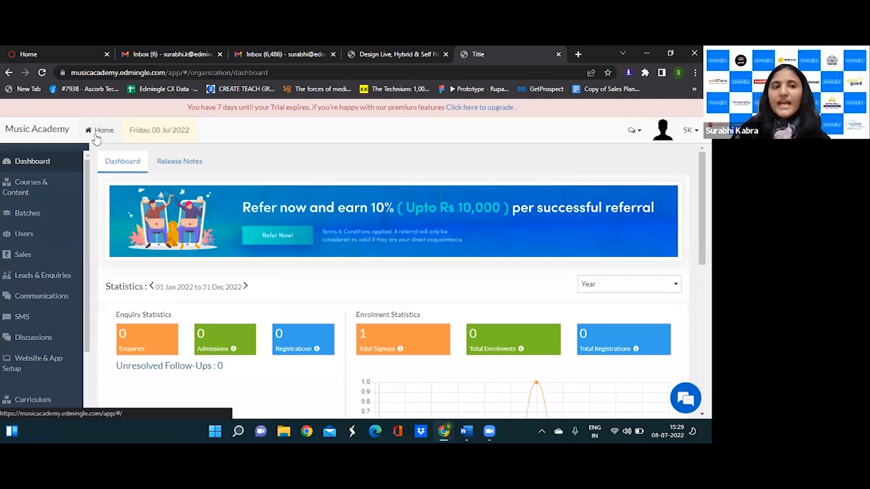
left_click(61, 187)
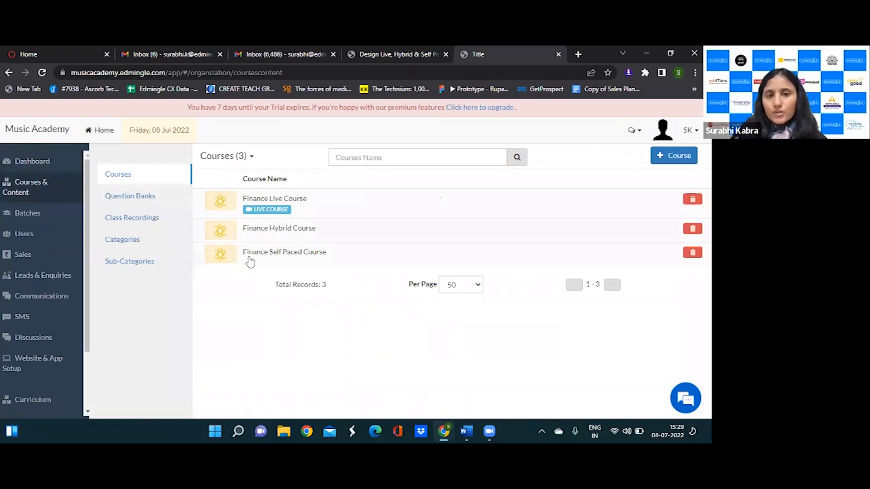
left_click(280, 253)
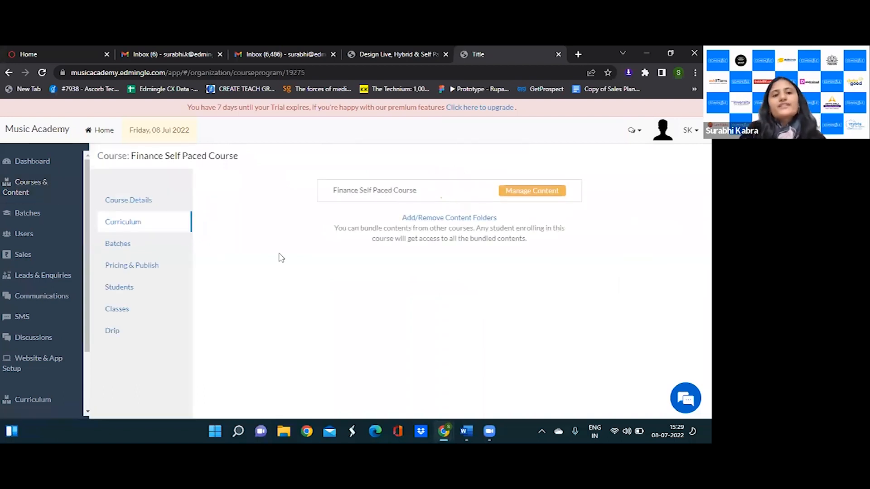
left_click(151, 337)
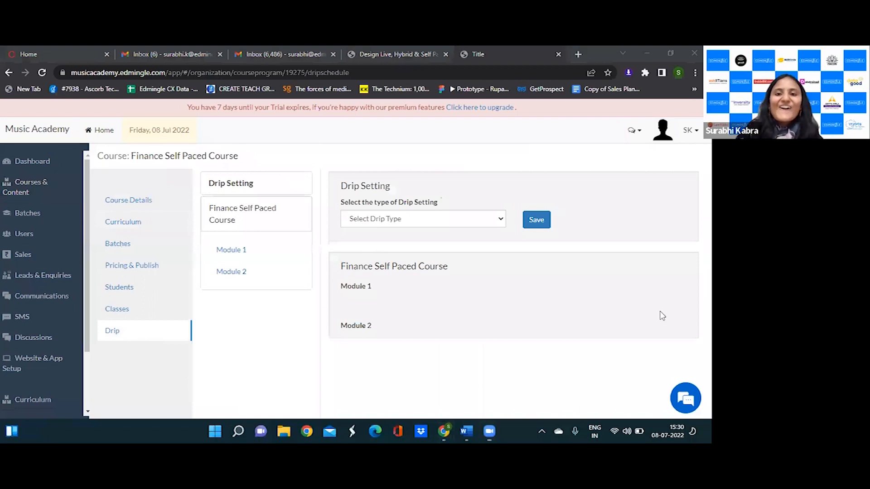
Step: Choose Batch Start Date as the course's drip type
left_click(474, 222)
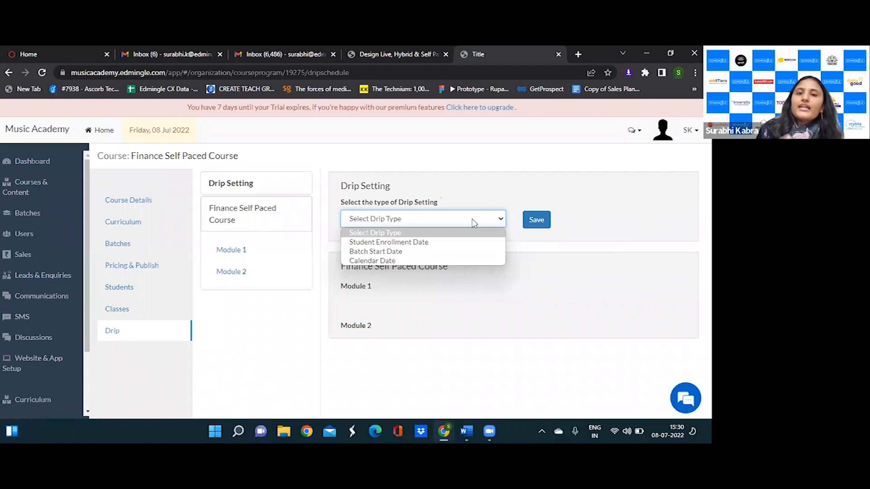
left_click(406, 254)
left_click(594, 268)
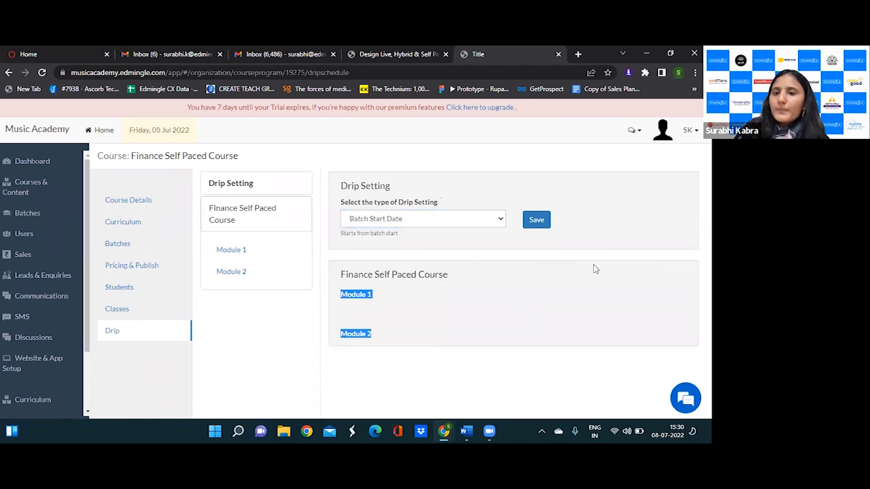
Step: Save the Finance Self Paced Course's drip setting and return to the organization dashboard
left_click(478, 316)
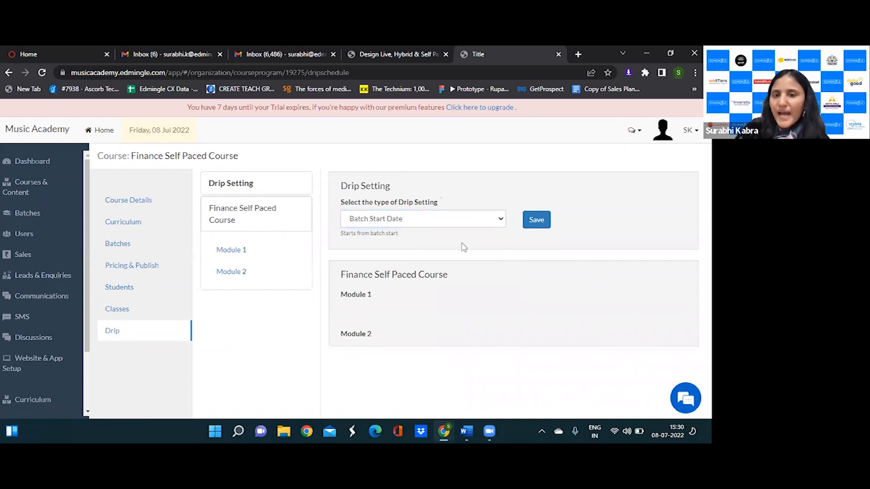
left_click(539, 224)
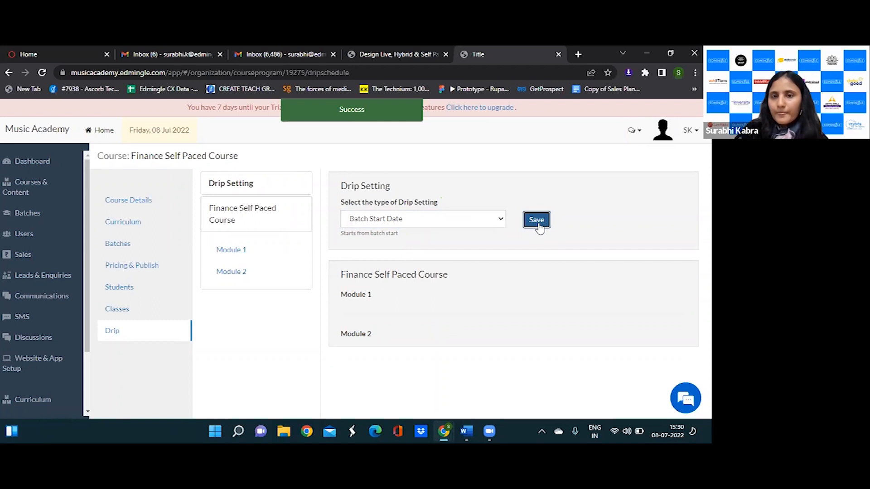
left_click(94, 135)
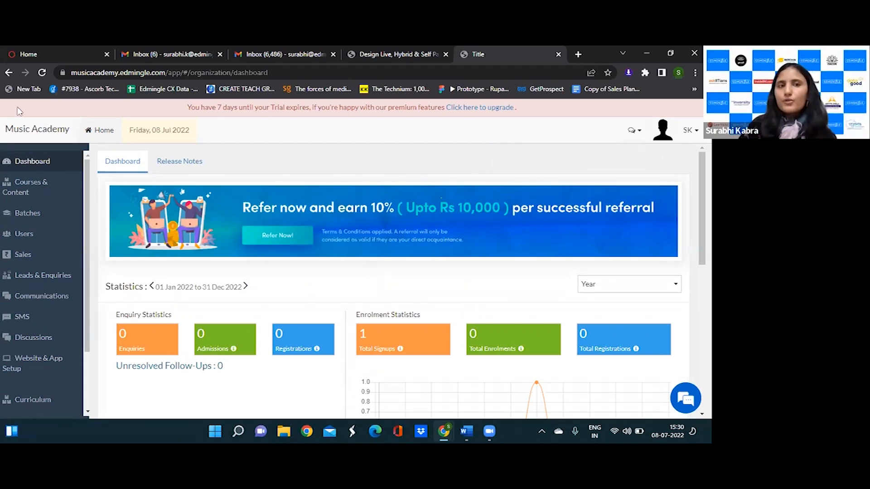
Step: Copy the academy's base web address, musicacademy.edmingle.com, and open it in a new Incognito window
left_click_drag(166, 74, 69, 75)
key("ctrl+c")
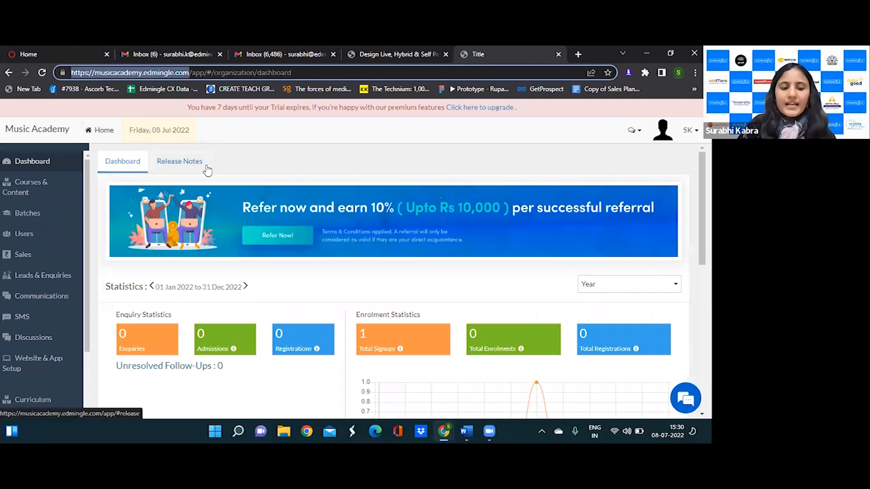
key("ctrl+shift+n")
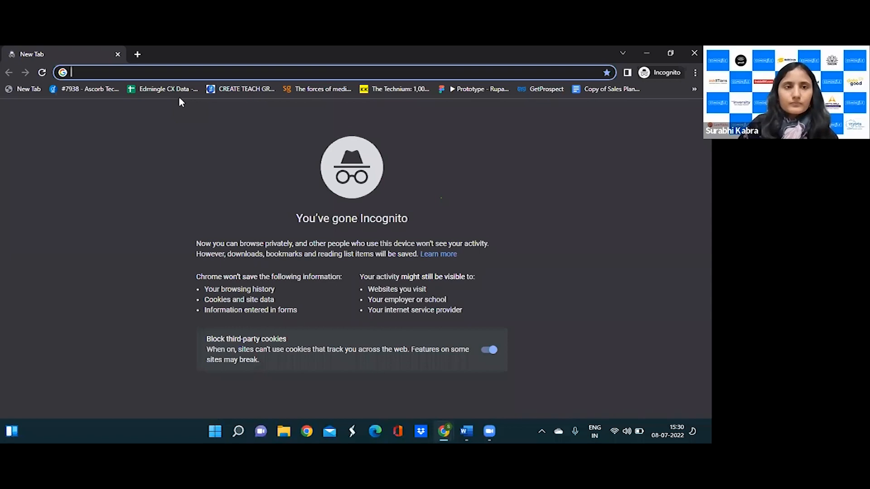
key("ctrl+v")
key("Return")
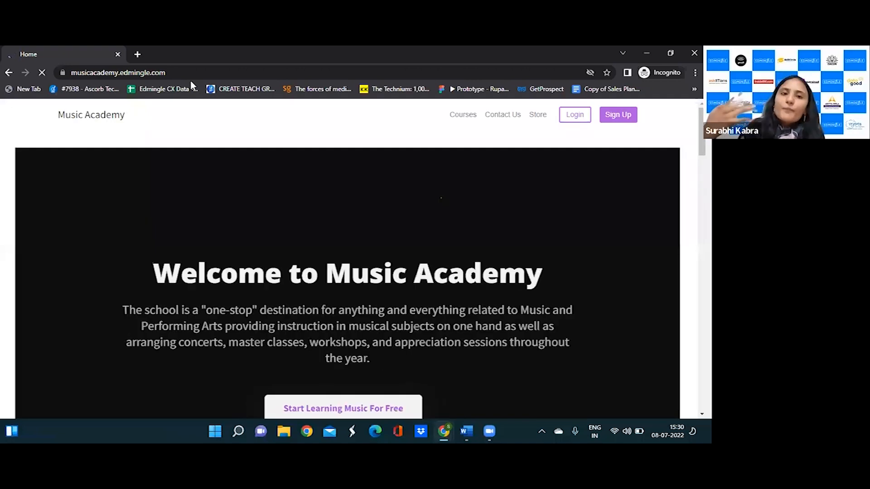
Step: Look over the academy's home page and open the Finance Self Paced Course's page from the public course catalogue
scroll(253, 192, "down", 3)
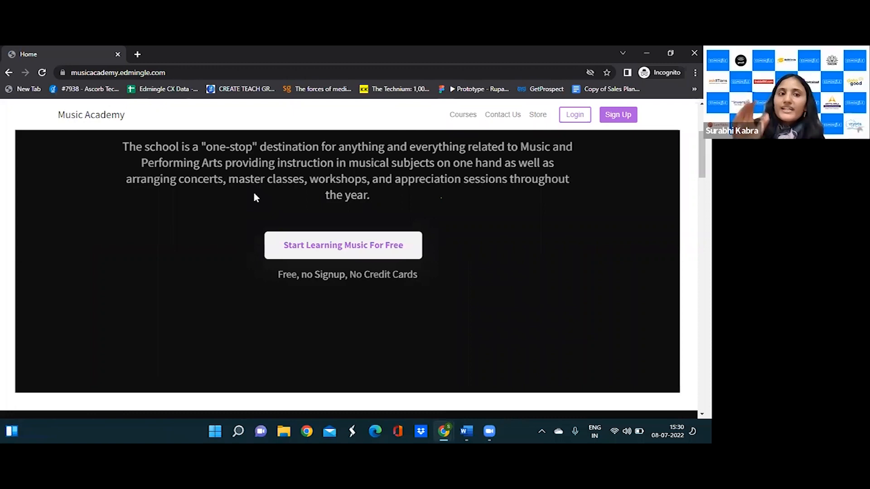
scroll(309, 250, "down", 5)
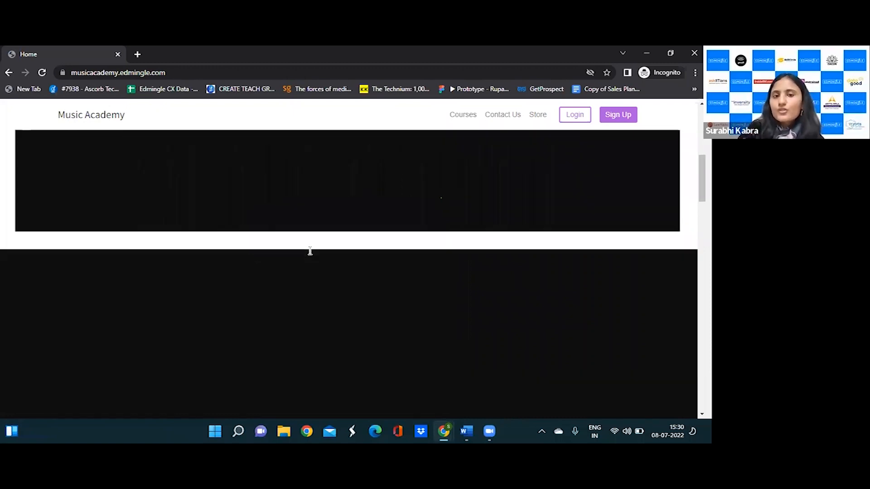
scroll(310, 251, "down", 5)
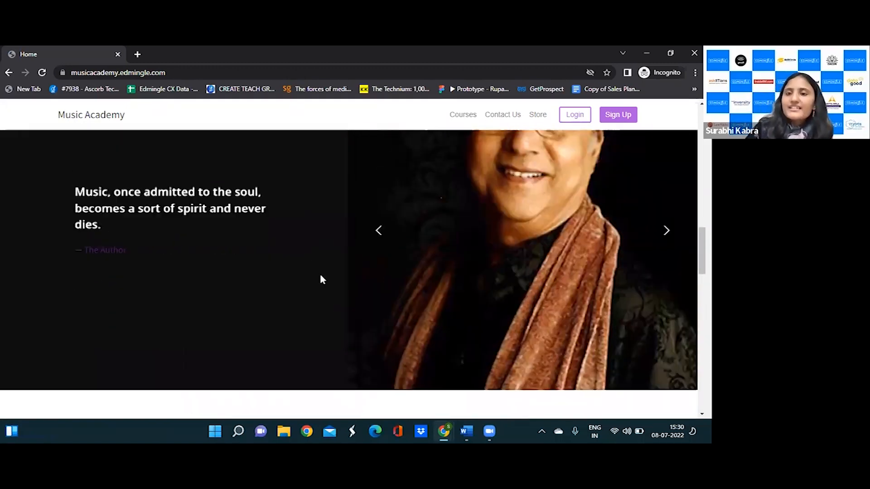
scroll(321, 279, "down", 4)
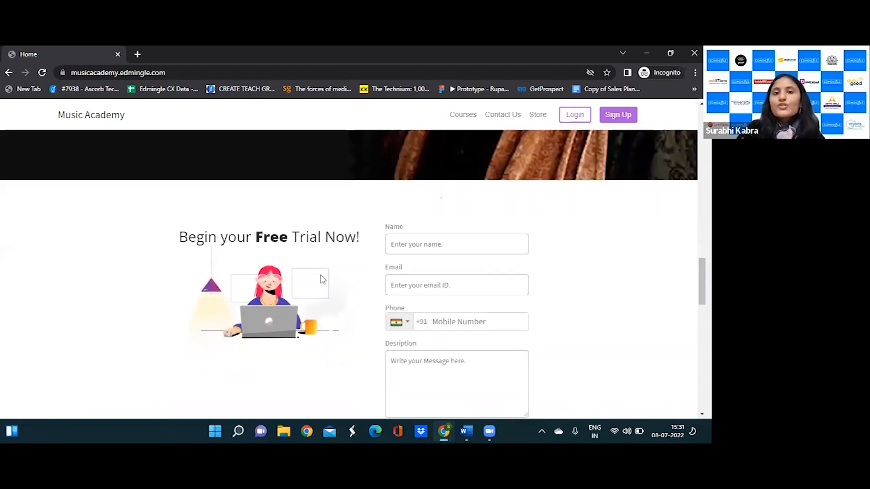
scroll(321, 278, "down", 4)
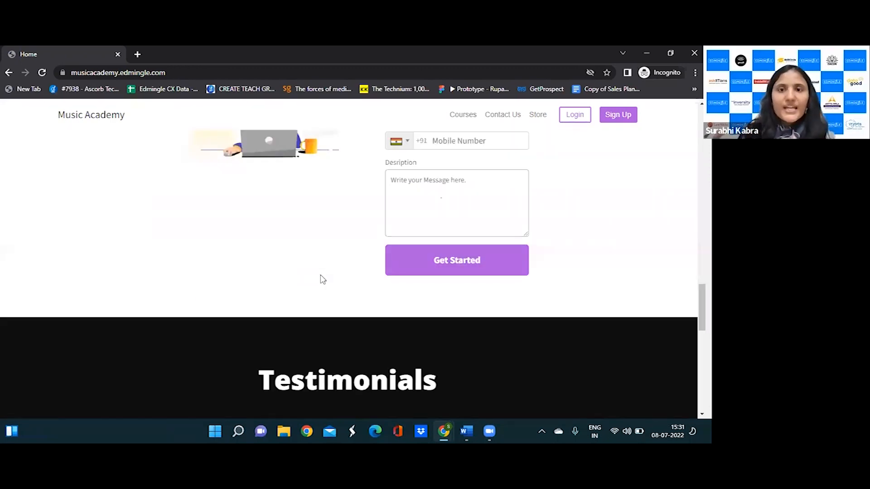
left_click(432, 47)
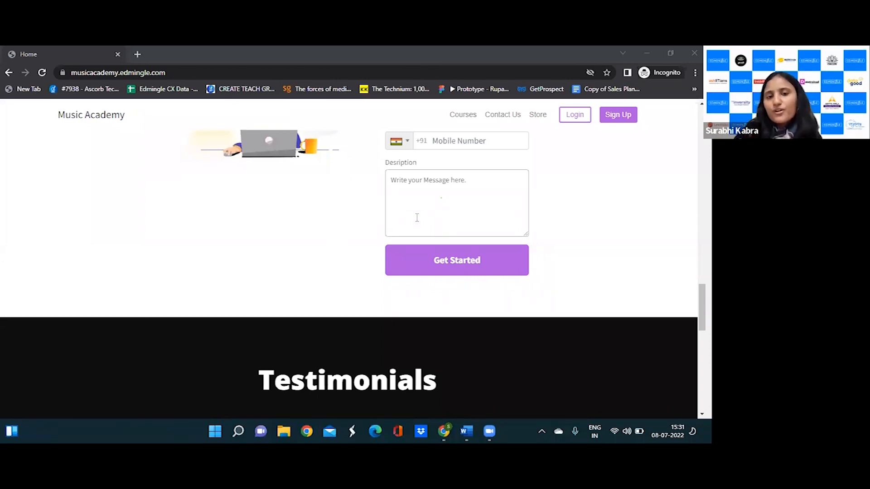
left_click(473, 119)
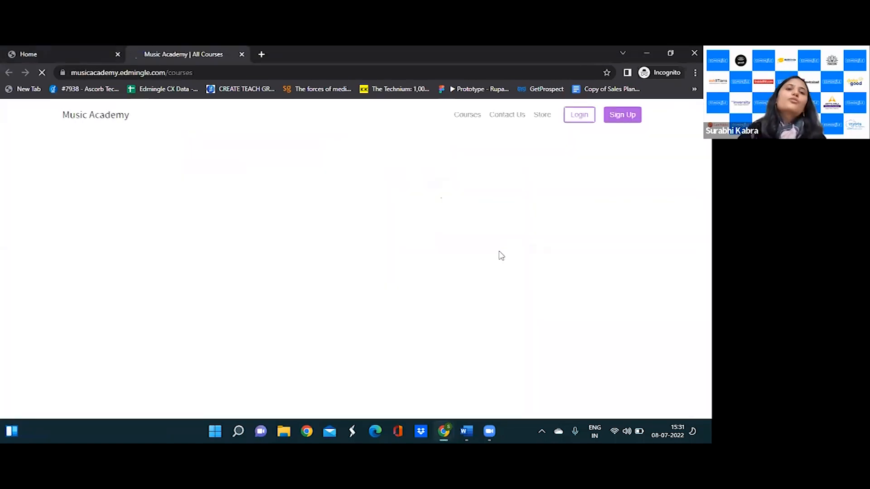
scroll(521, 308, "down", 3)
scroll(499, 313, "down", 4)
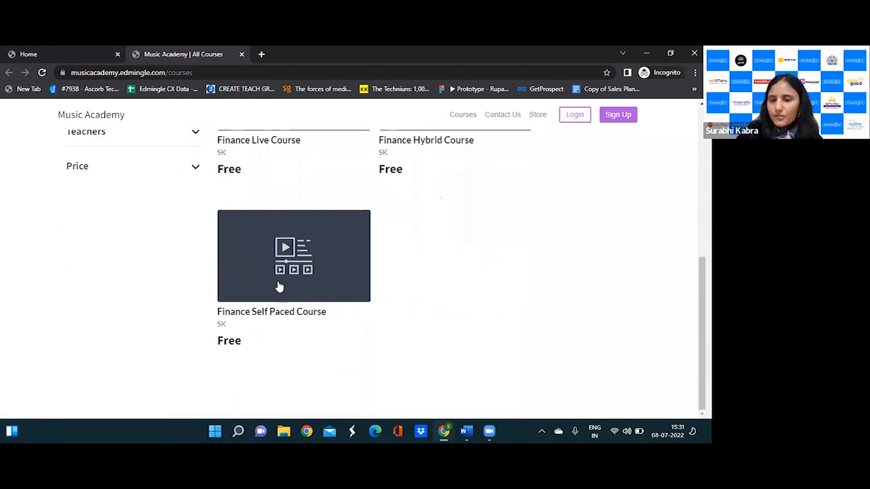
left_click(308, 271)
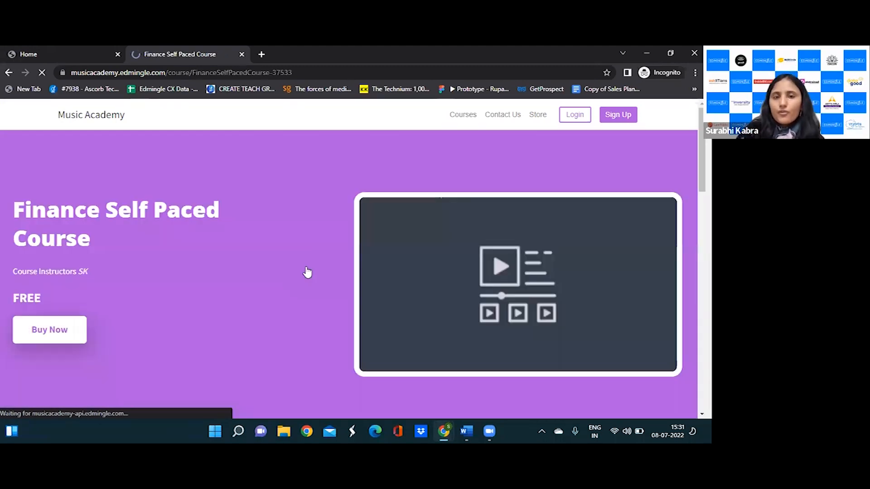
Step: Review the Finance Self Paced Course's page, proceed to its checkout and start the free enrolment
scroll(265, 329, "down", 10)
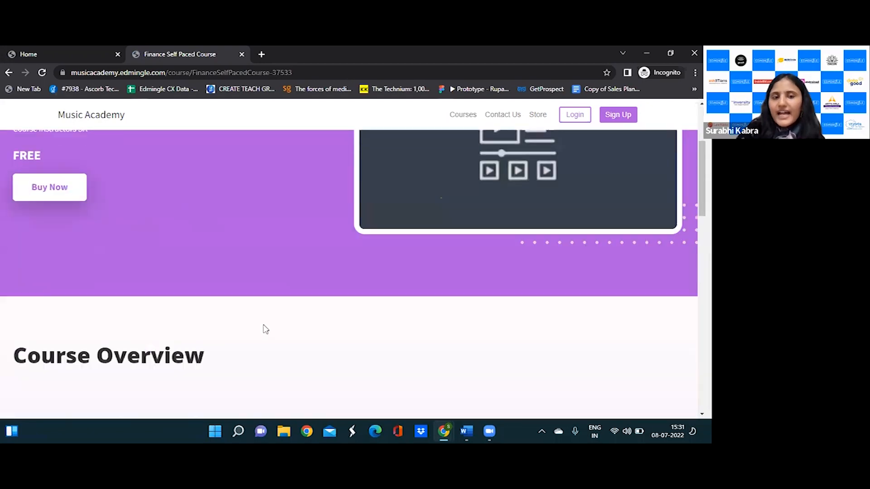
scroll(265, 330, "down", 10)
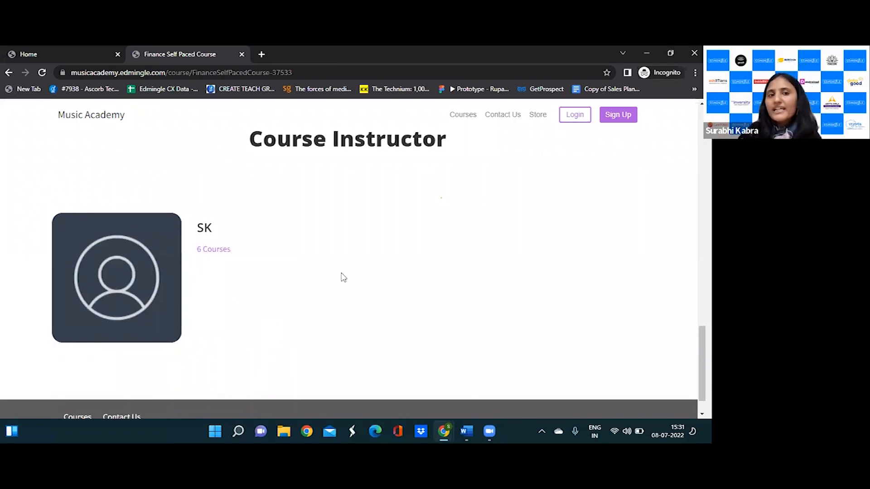
scroll(342, 278, "up", 10)
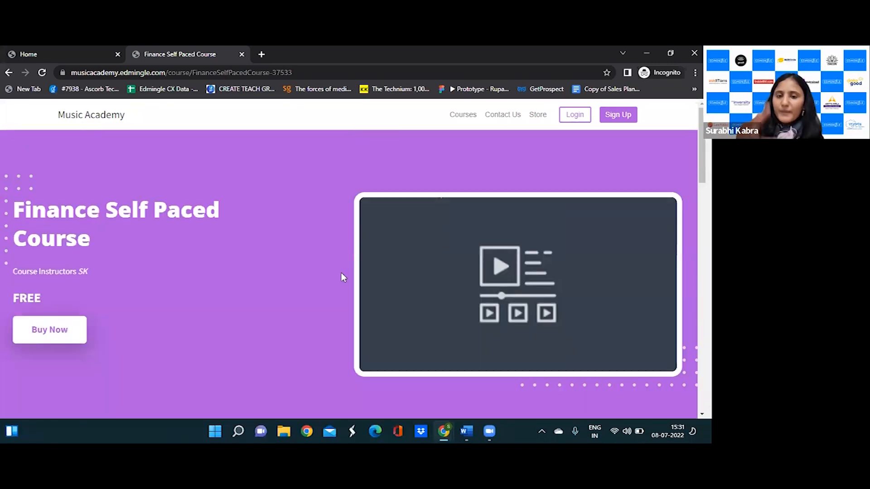
scroll(341, 273, "down", 2)
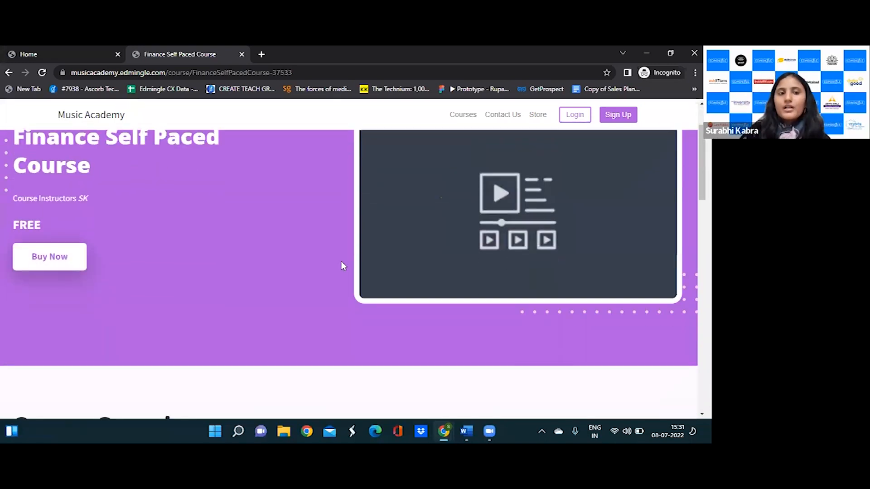
left_click(39, 259)
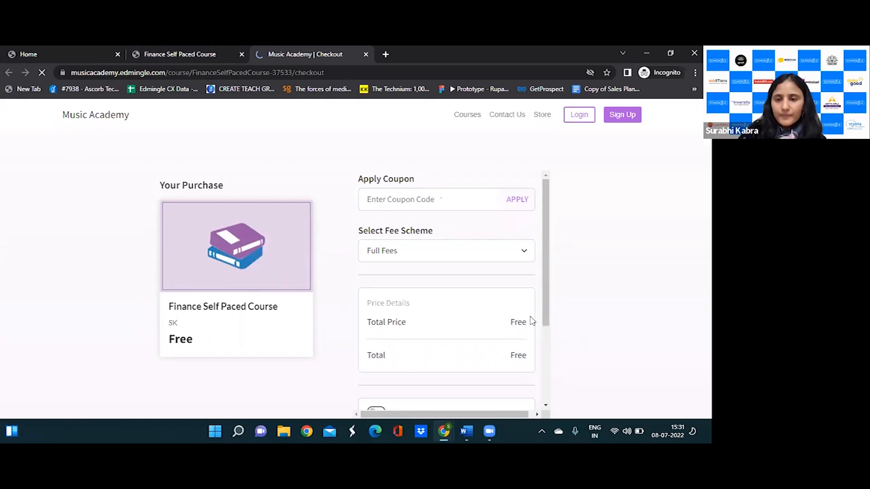
scroll(532, 320, "down", 3)
left_click(505, 376)
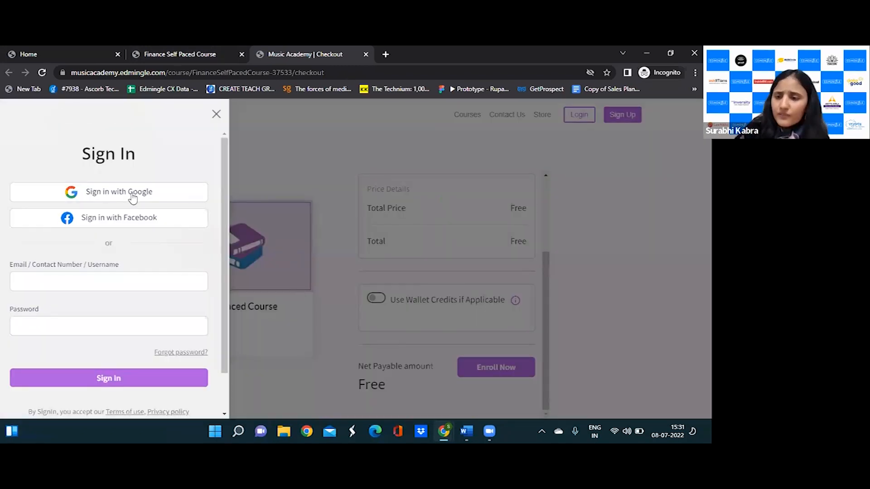
Step: Sign in to the academy with Google, entering the account's e-mail address and password
left_click(133, 195)
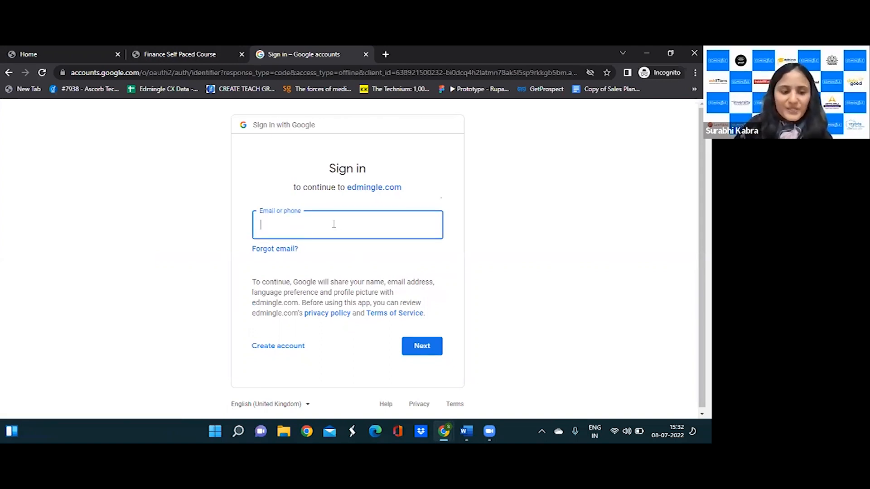
type("su")
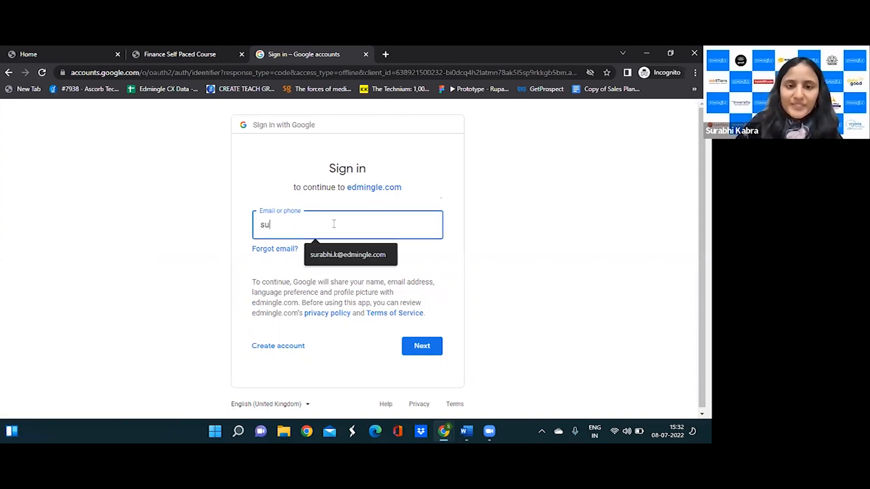
left_click(345, 256)
left_click(419, 350)
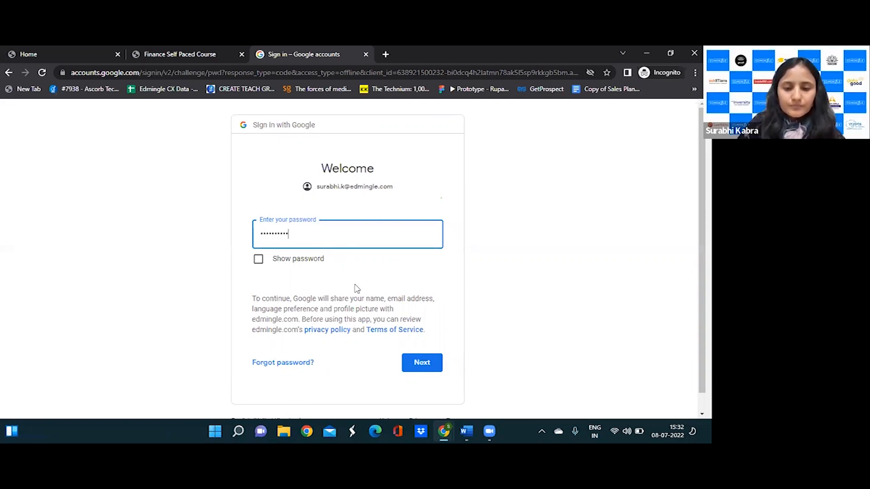
key("Return")
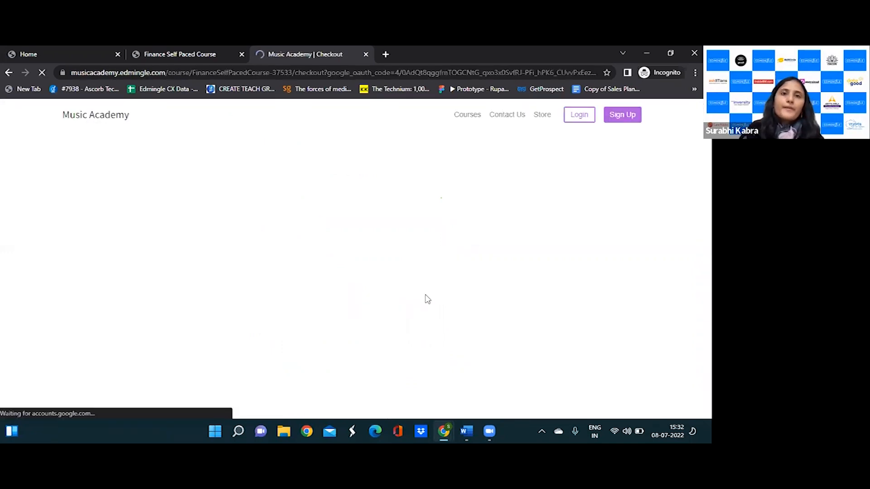
Step: Open the Finance Self Paced Course from the student dashboard and check what Module 1 and Module 2 offer
scroll(547, 353, "down", 2)
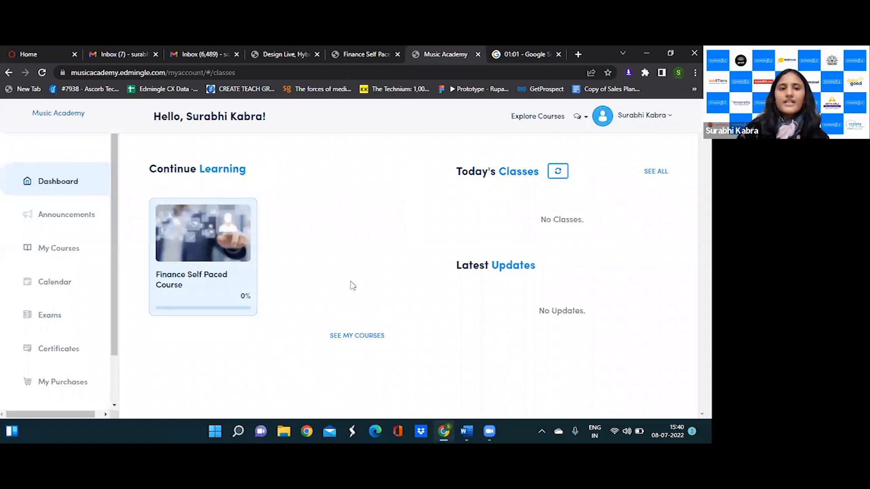
left_click(204, 266)
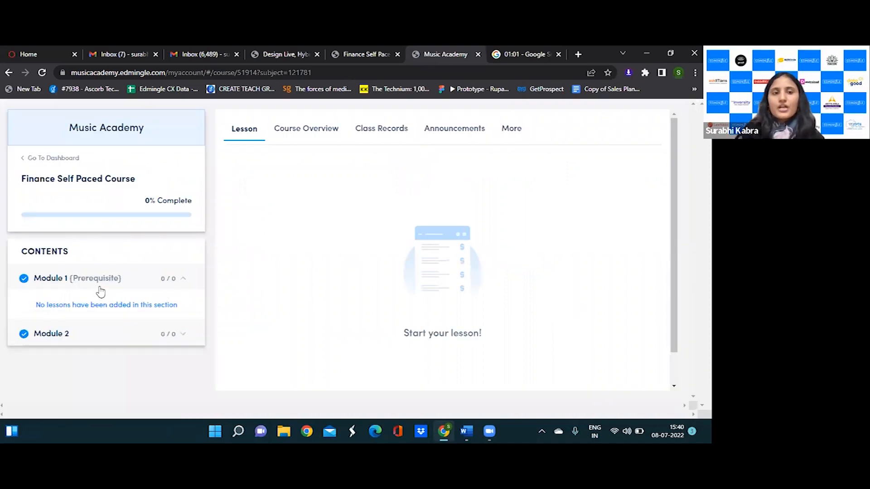
left_click(85, 289)
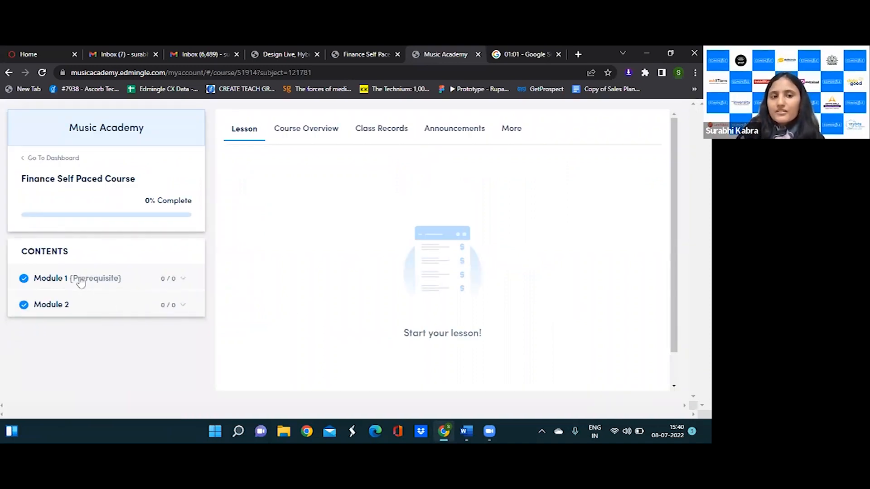
left_click(60, 310)
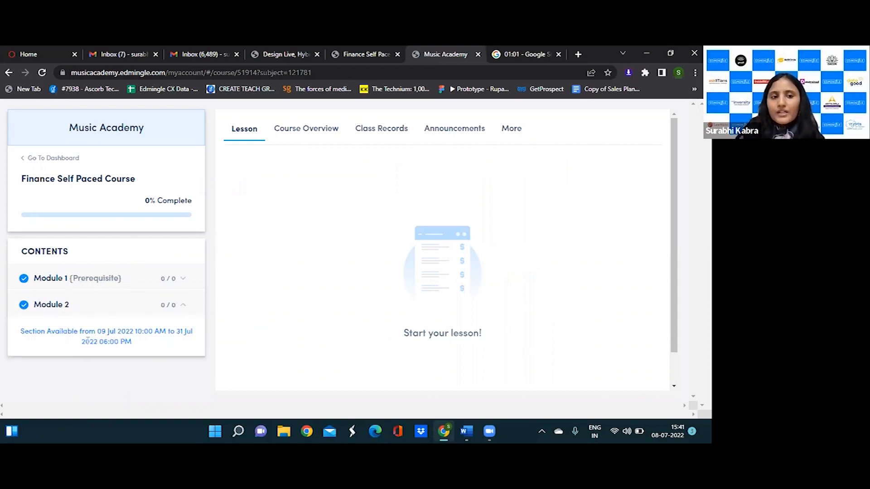